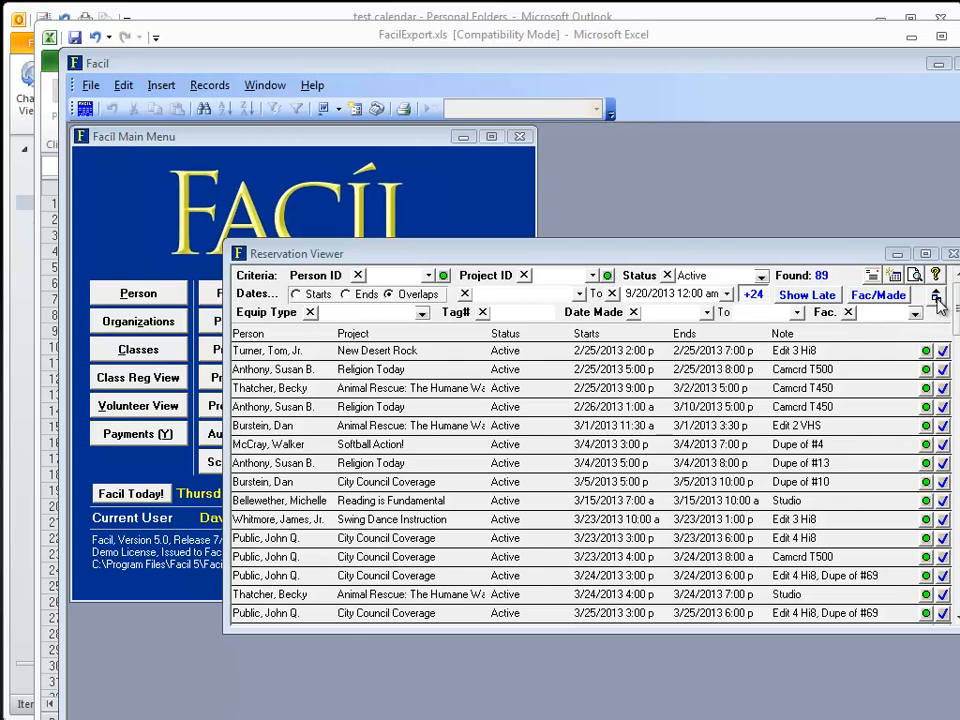
# Step: Export the listed reservations in Excel format as FacilExport.xls in Documents, replacing the existing file
pyautogui.click(937, 299)
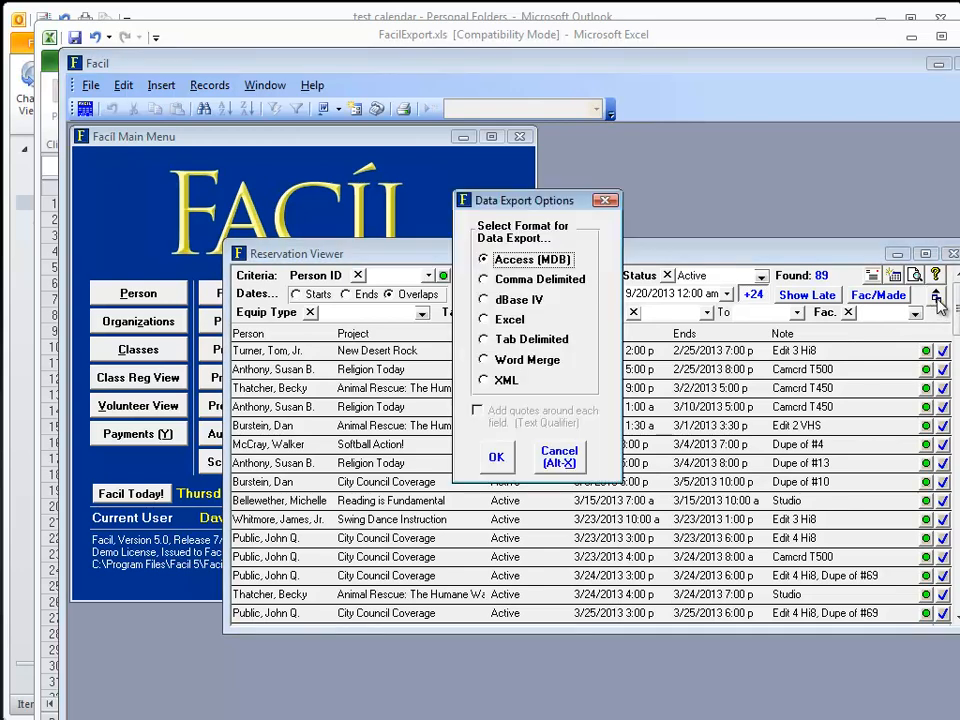
pyautogui.click(503, 322)
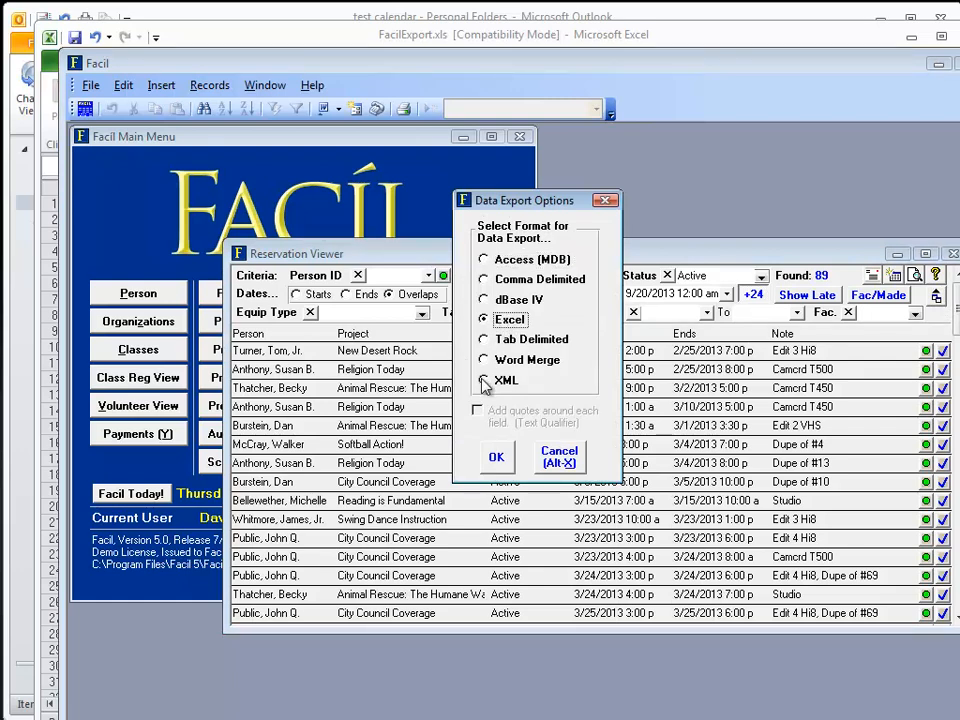
pyautogui.click(504, 460)
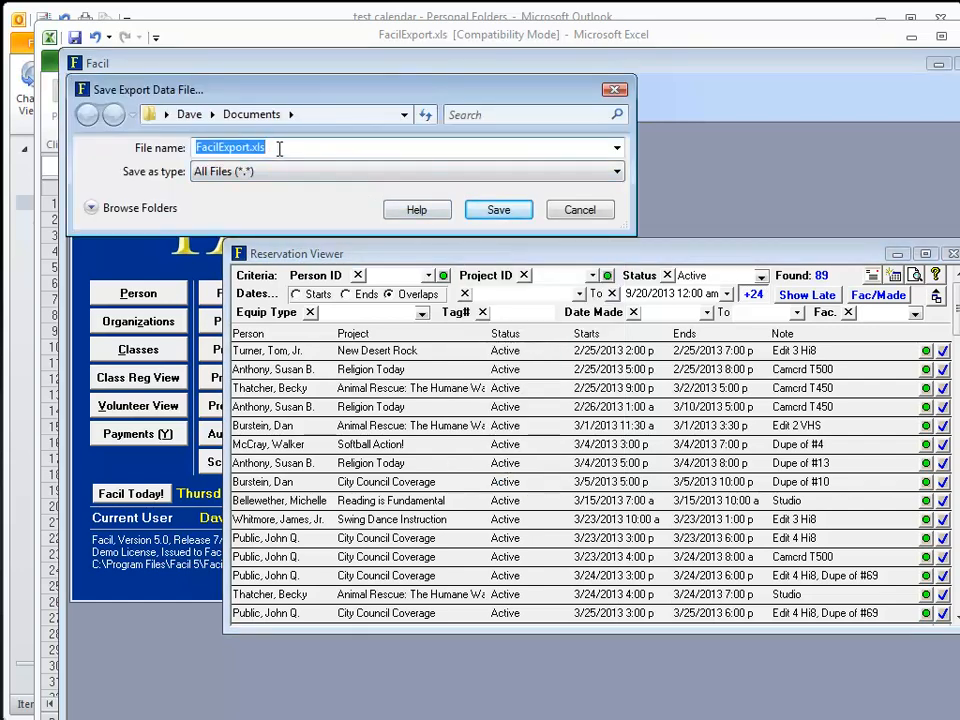
pyautogui.click(526, 215)
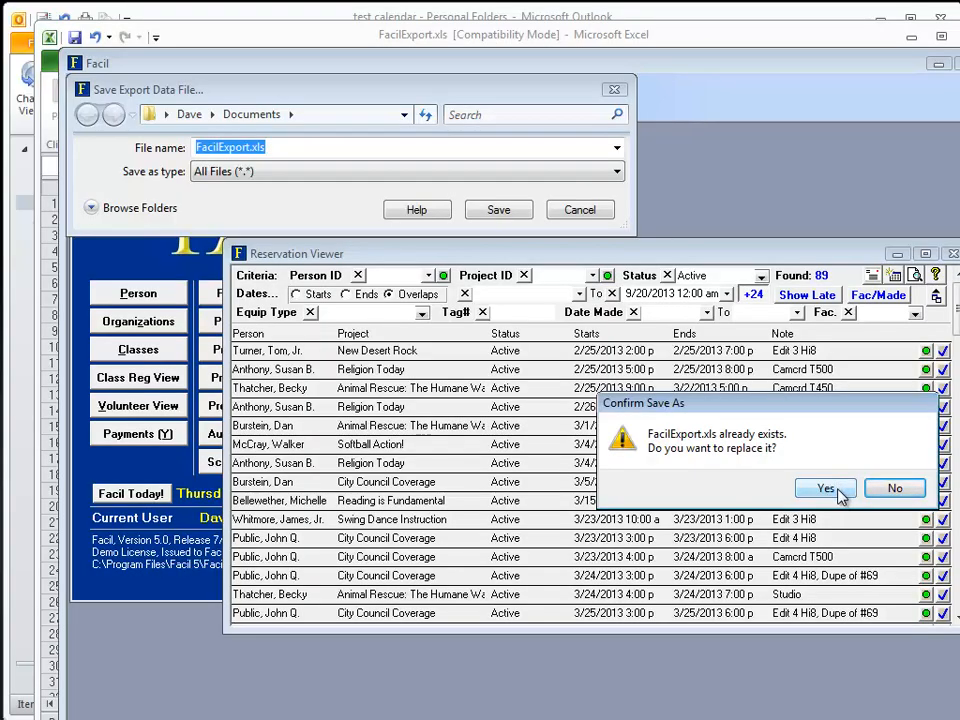
pyautogui.click(838, 491)
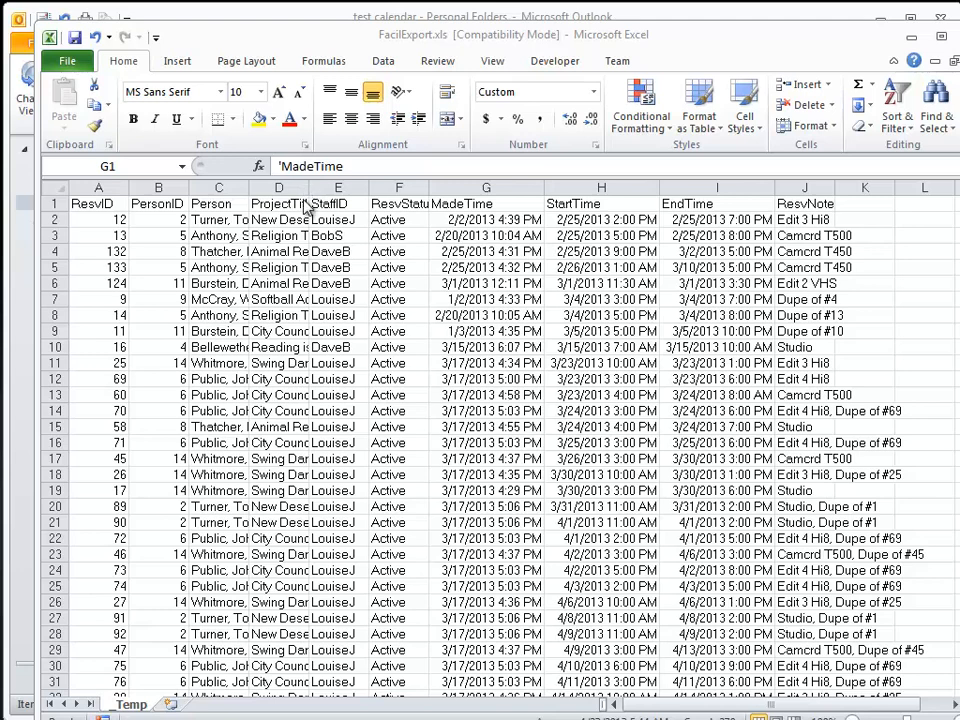
# Step: Insert one blank column before EndTime and another before ResvNote in the exported worksheet
pyautogui.click(313, 168)
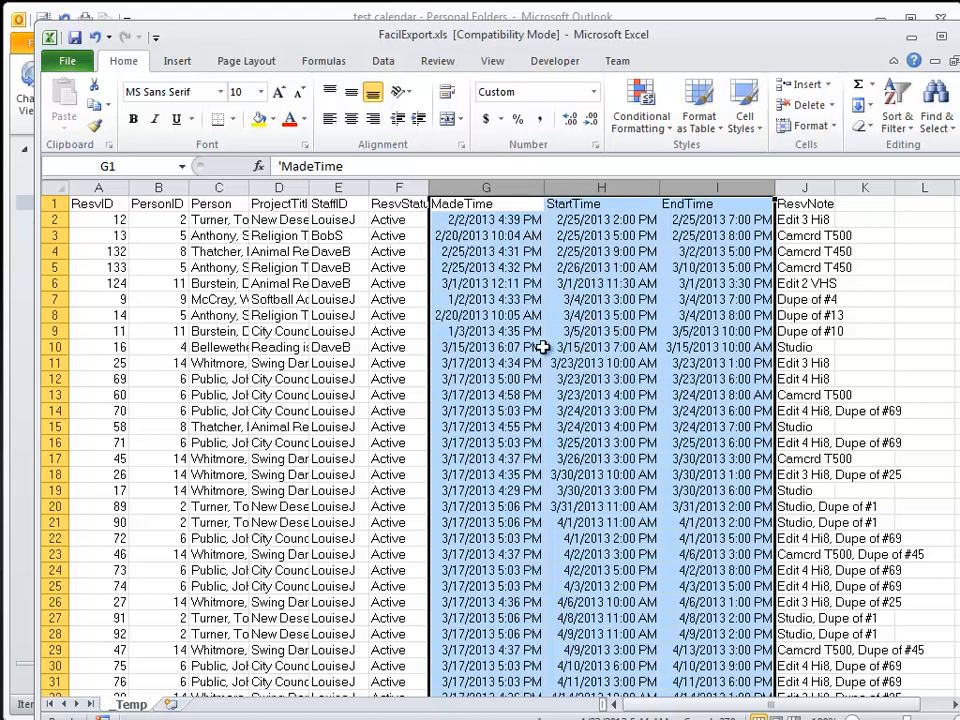
pyautogui.click(512, 203)
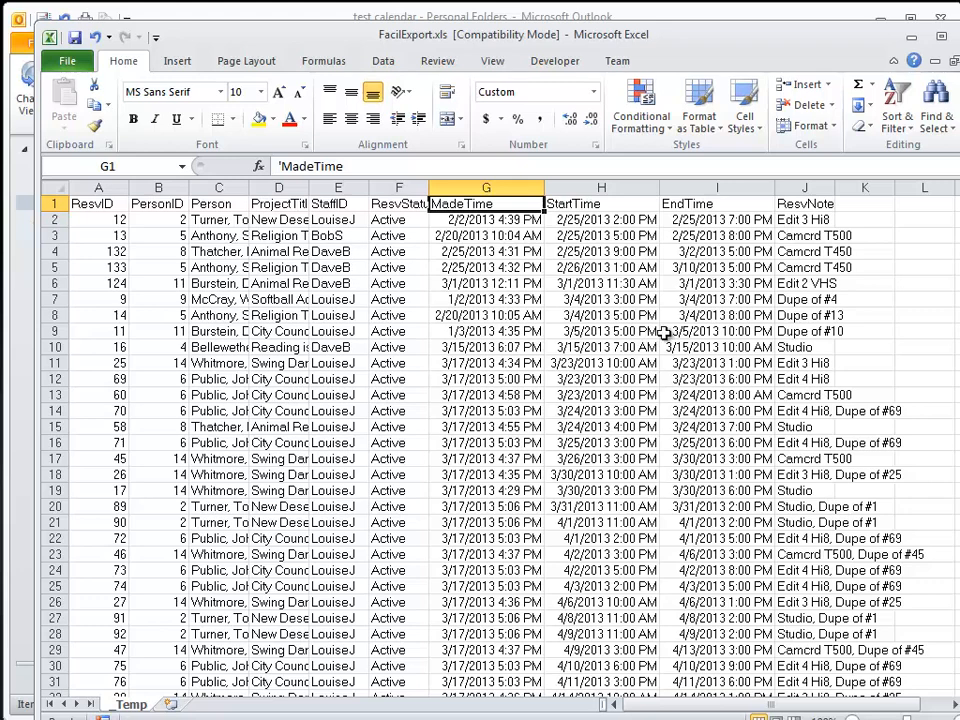
pyautogui.click(681, 181)
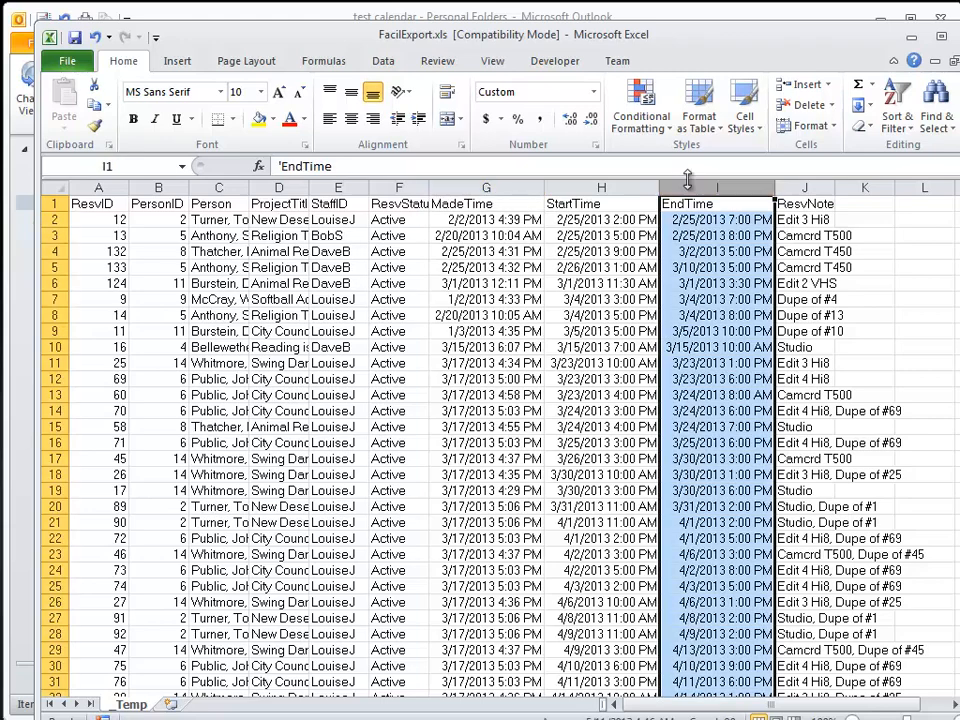
pyautogui.click(803, 86)
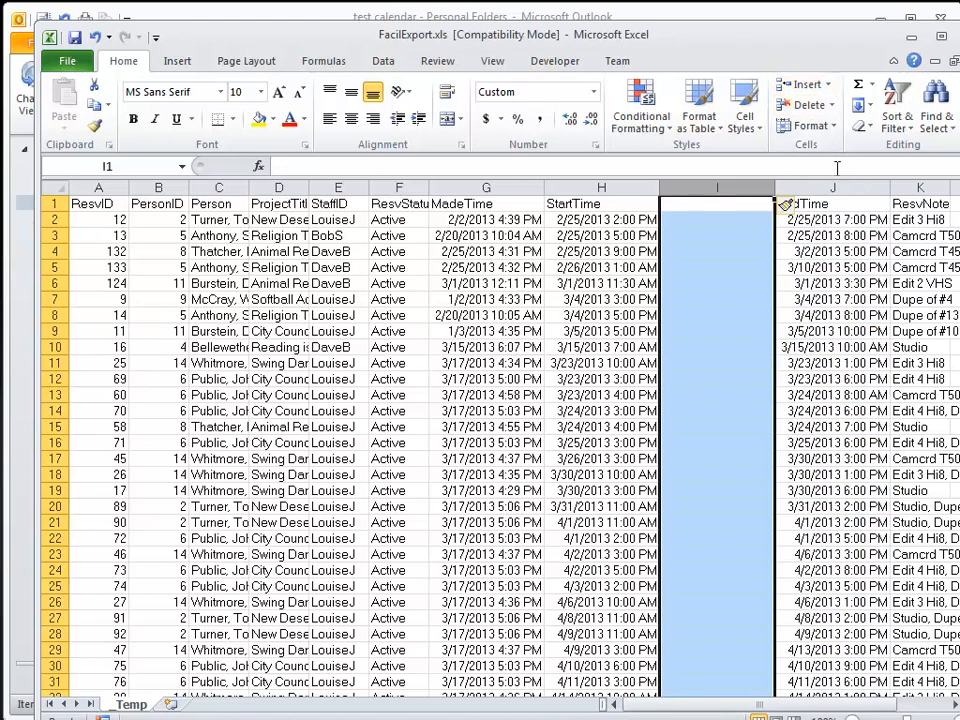
pyautogui.click(898, 186)
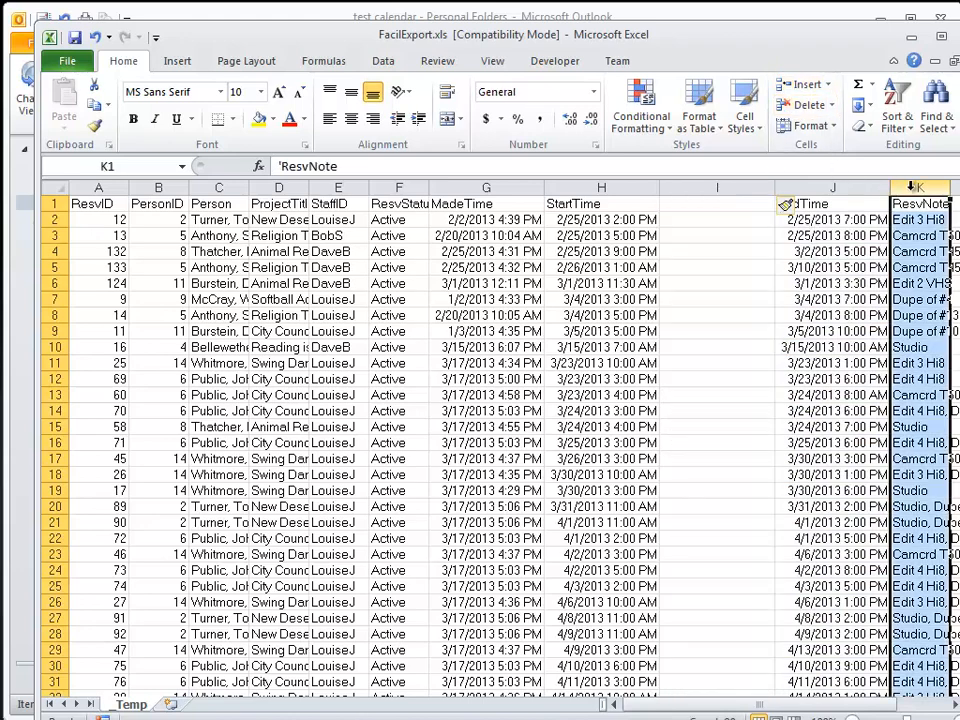
pyautogui.click(803, 85)
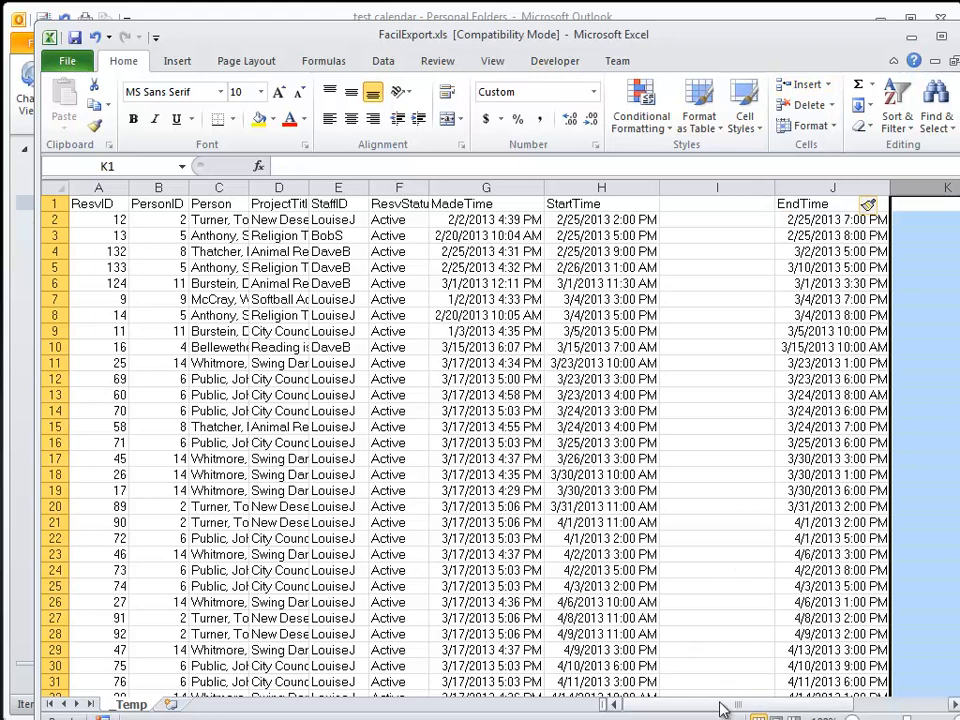
pyautogui.moveTo(735, 705); pyautogui.dragTo(762, 703)
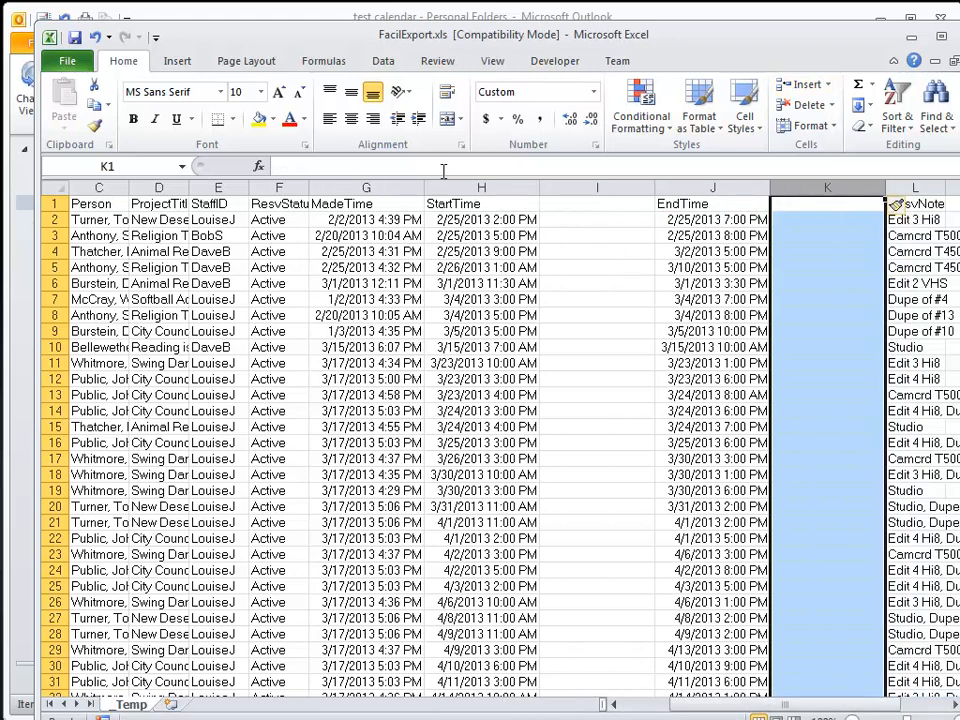
# Step: Copy the StartTime column into blank column I and the EndTime column into blank column K
pyautogui.click(482, 187)
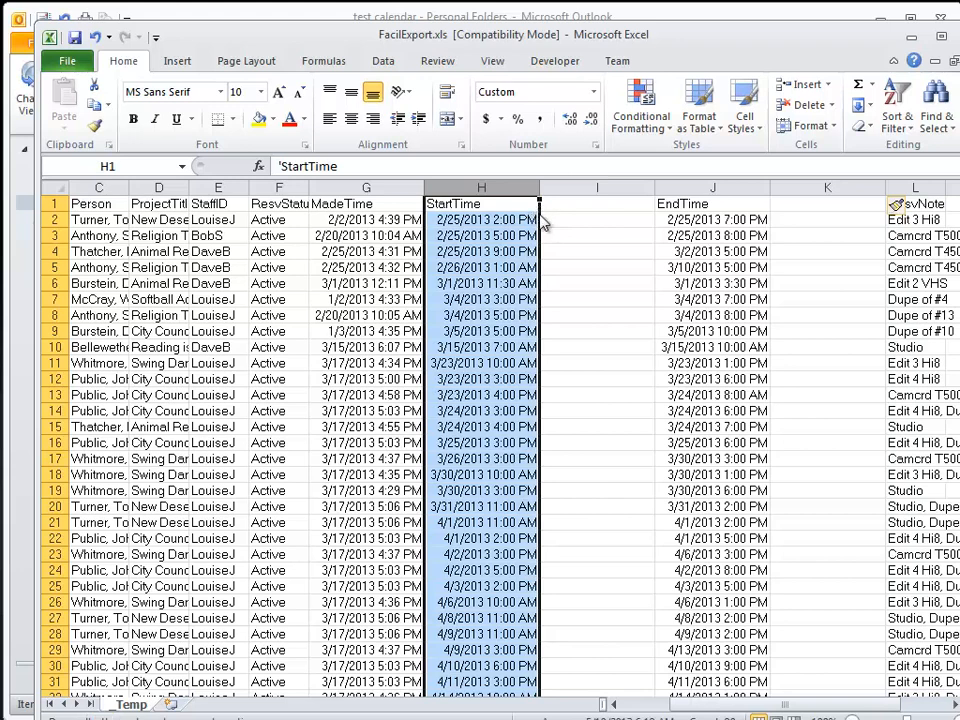
pyautogui.moveTo(540, 216); pyautogui.dragTo(568, 227)
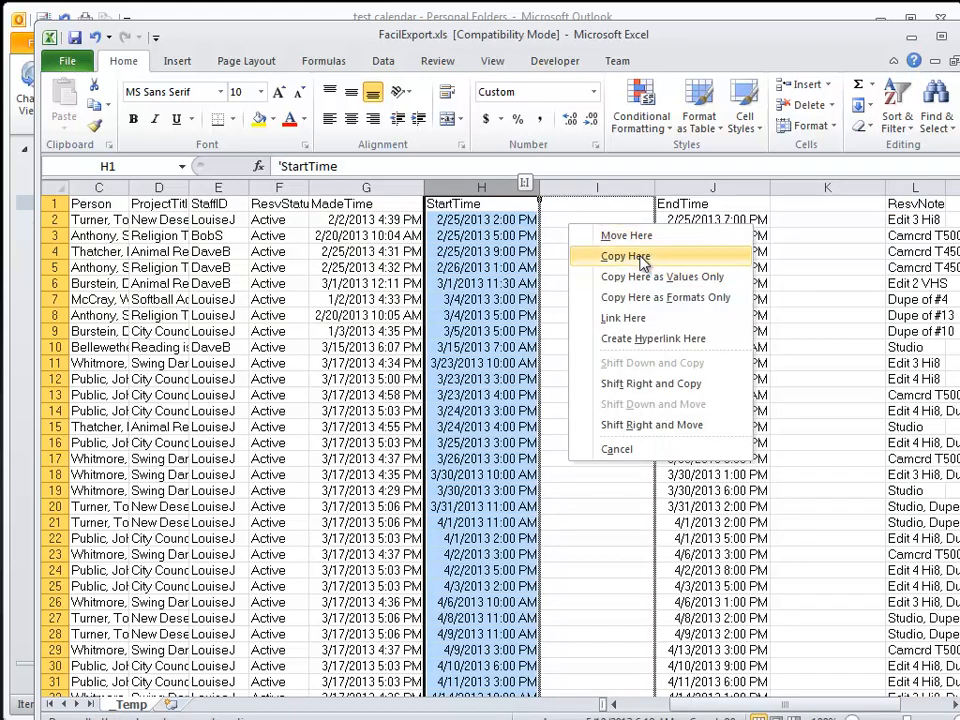
pyautogui.click(625, 257)
pyautogui.click(694, 187)
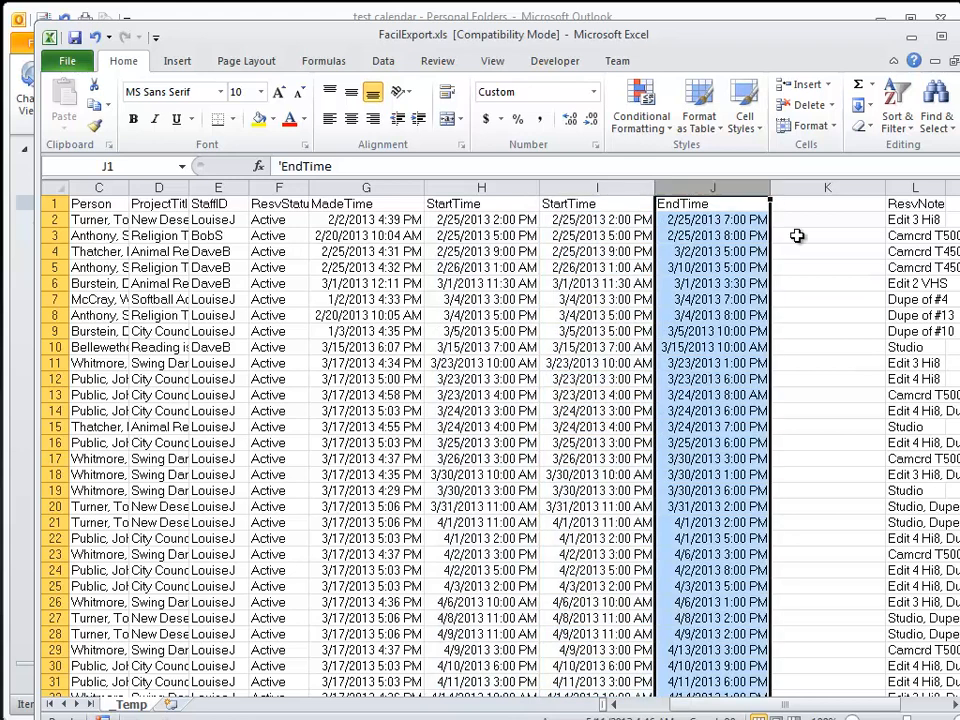
pyautogui.moveTo(765, 238); pyautogui.dragTo(798, 252)
pyautogui.click(803, 279)
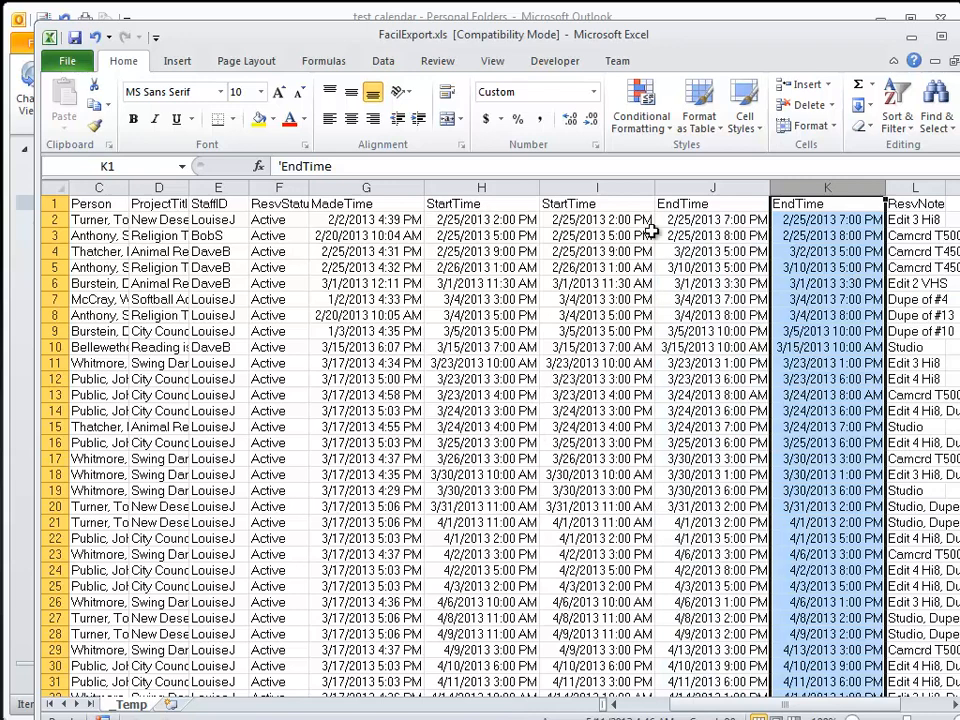
# Step: Rename the first StartTime header, in cell H1, to StartDate
pyautogui.click(482, 204)
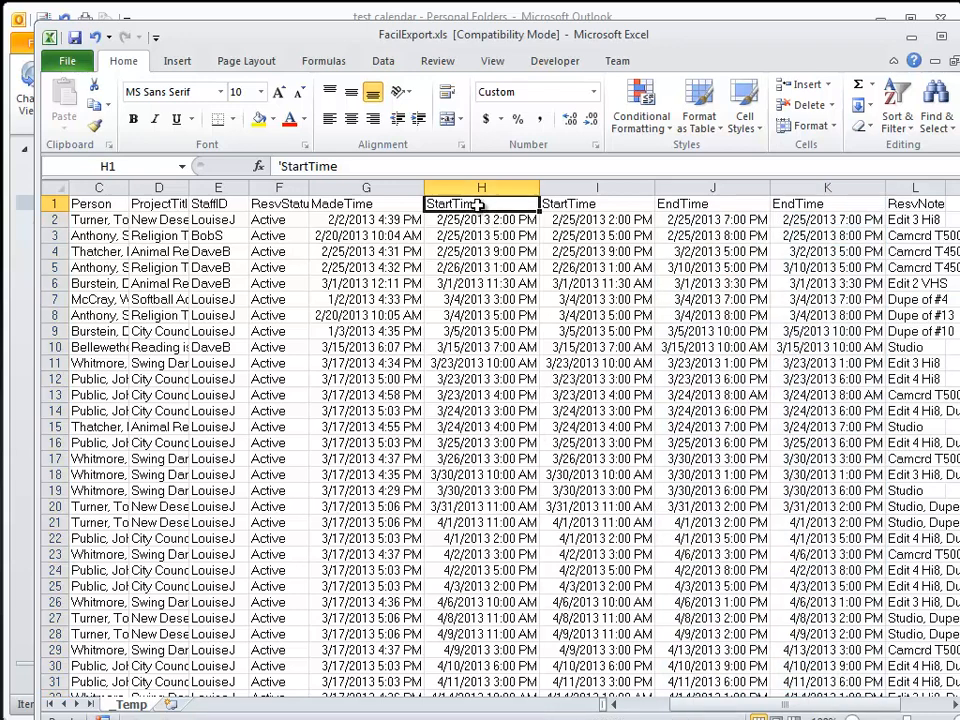
pyautogui.press('F2')
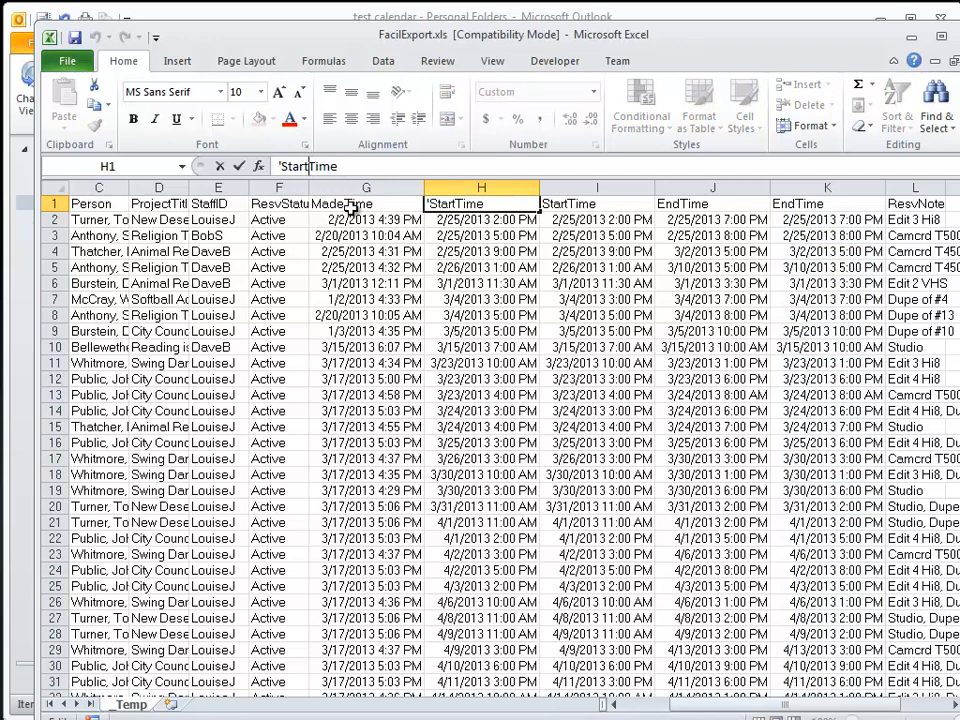
pyautogui.write('D')
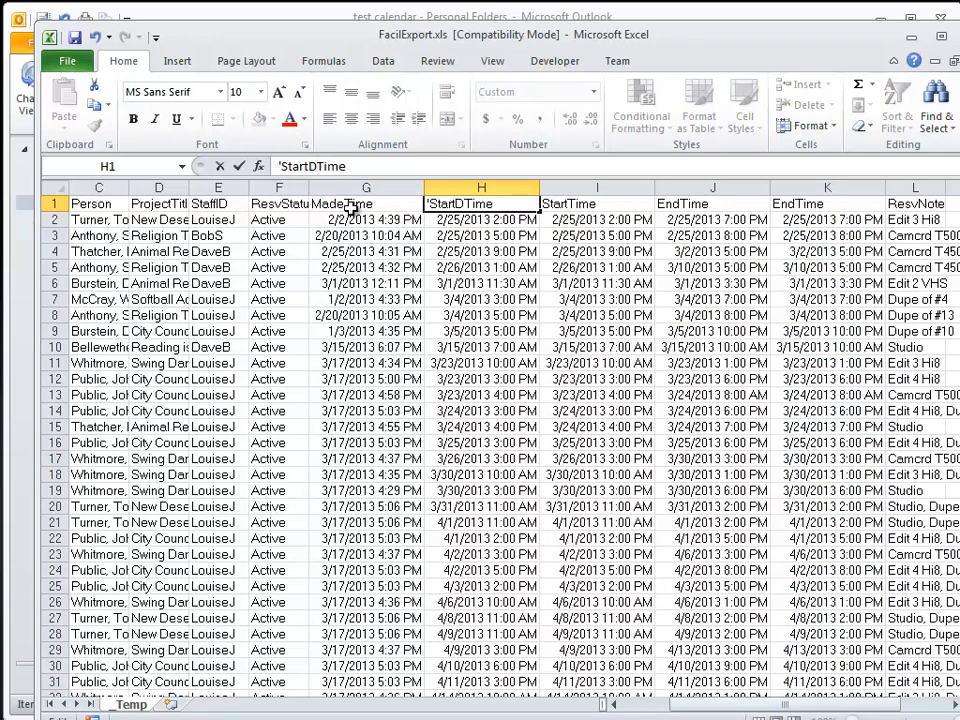
pyautogui.write('at')
pyautogui.press('Delete')
pyautogui.press('Delete')
pyautogui.press('Delete')
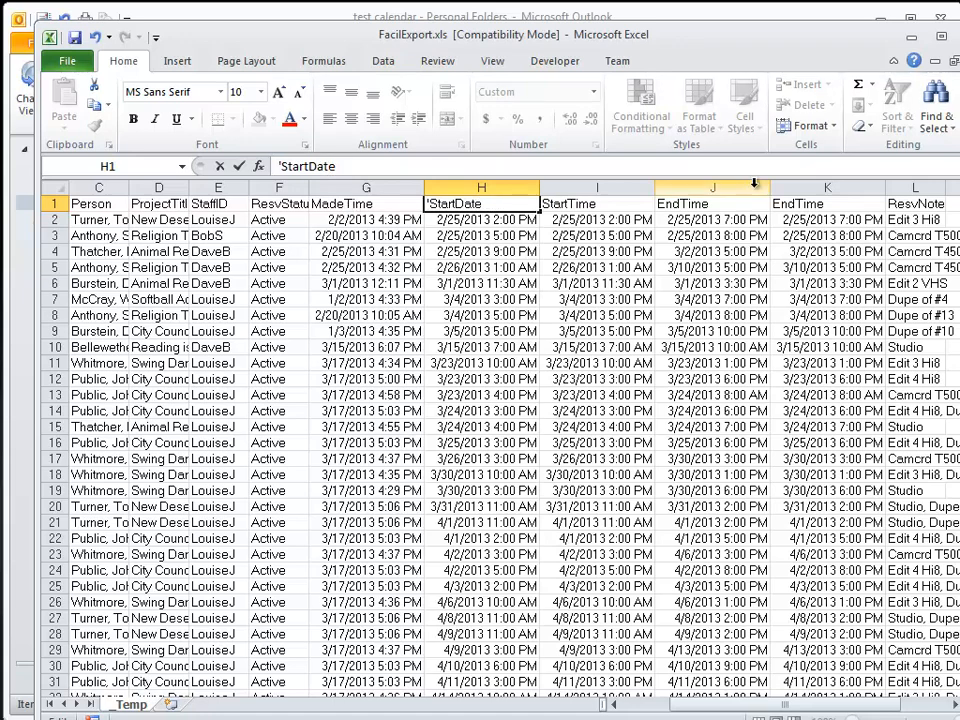
# Step: Rename the first EndTime header, in cell J1, to EndDate
pyautogui.click(665, 205)
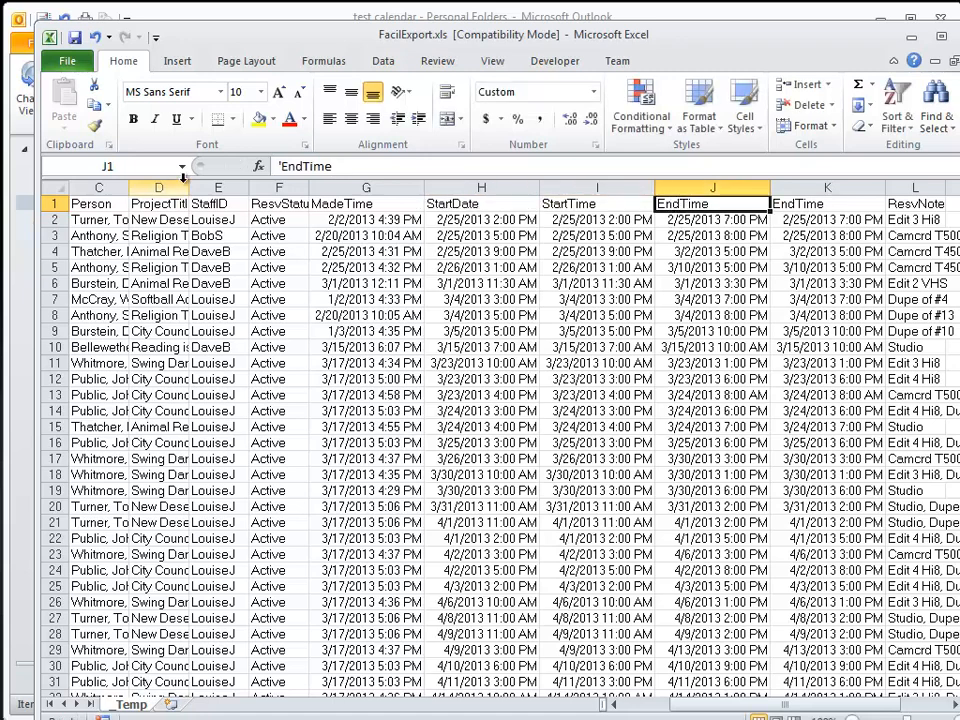
pyautogui.click(305, 166)
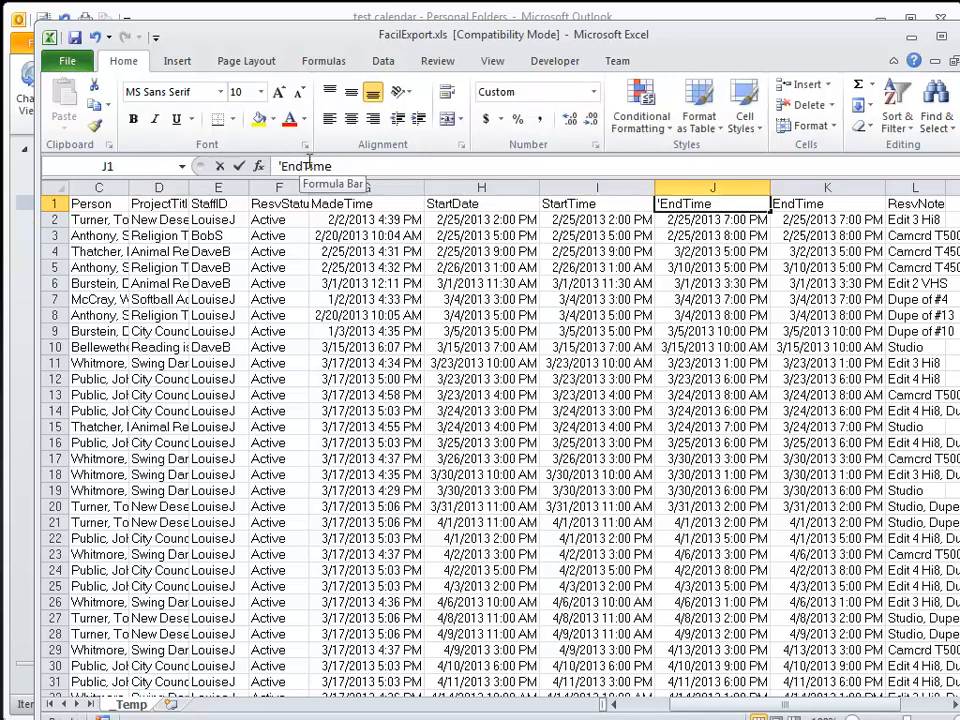
pyautogui.write('D')
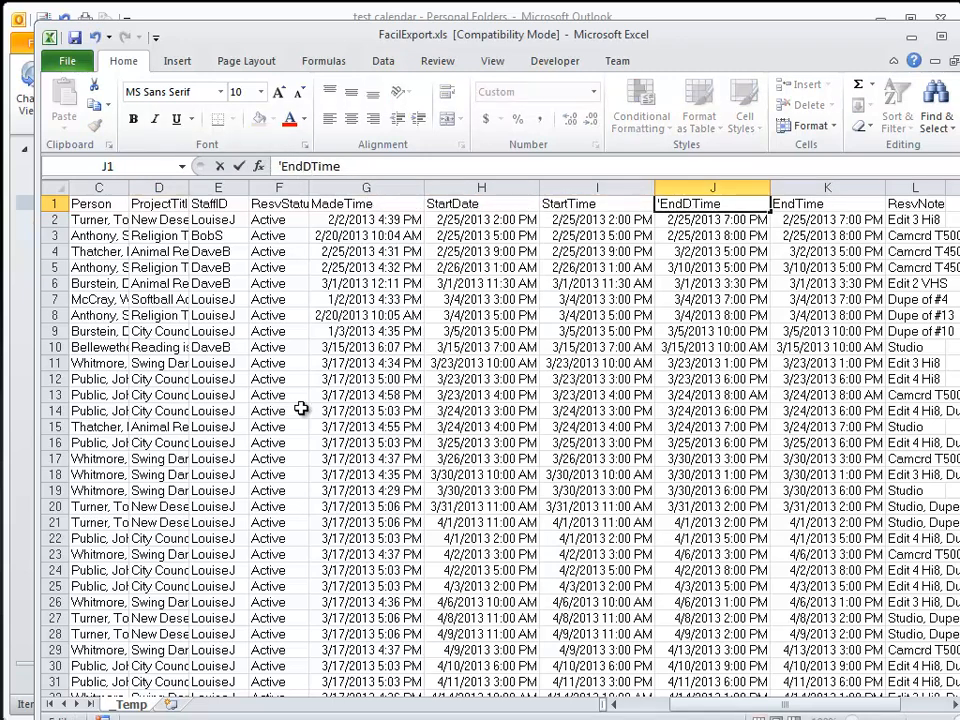
pyautogui.write('at')
pyautogui.press('Delete')
pyautogui.press('Delete')
pyautogui.press('Delete')
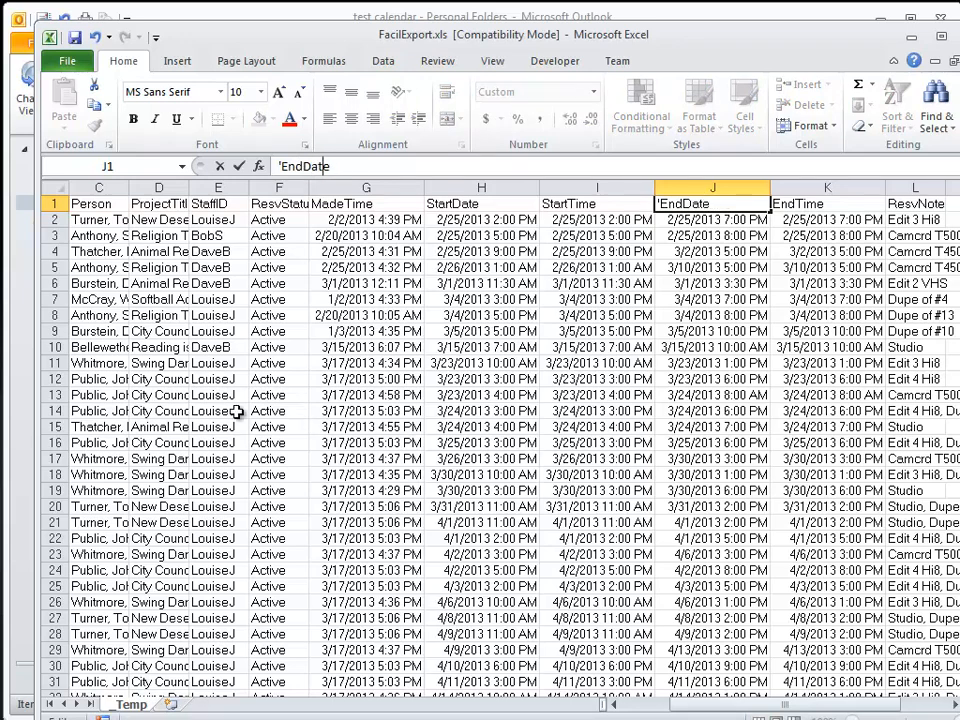
pyautogui.click(385, 315)
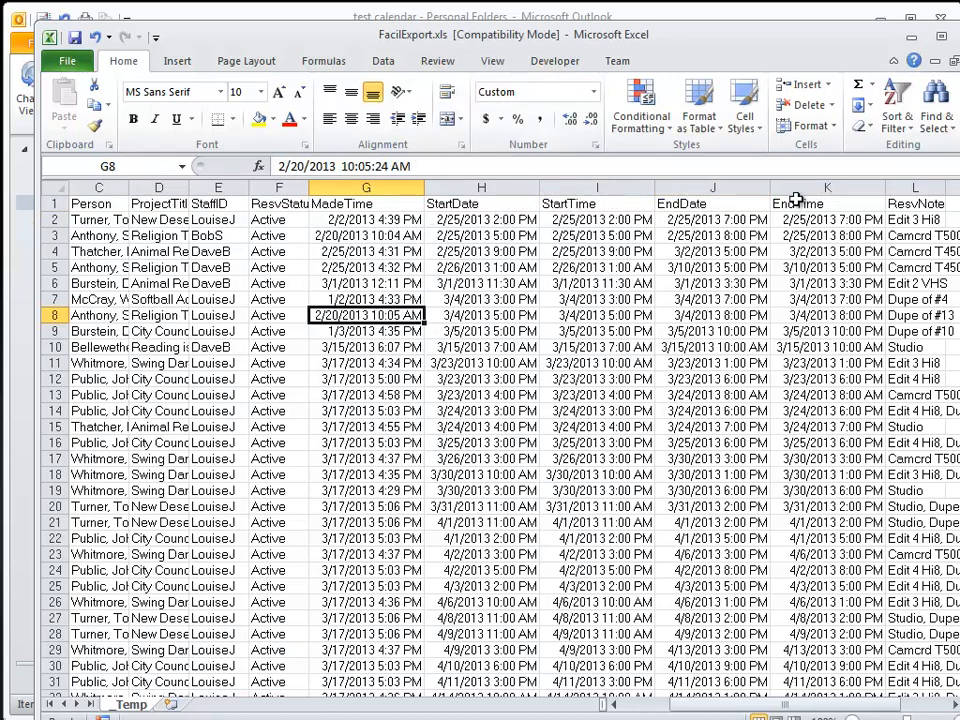
# Step: Save and close the FacilExport.xls workbook, and switch to the test calendar in Outlook
pyautogui.click(76, 40)
pyautogui.click(957, 36)
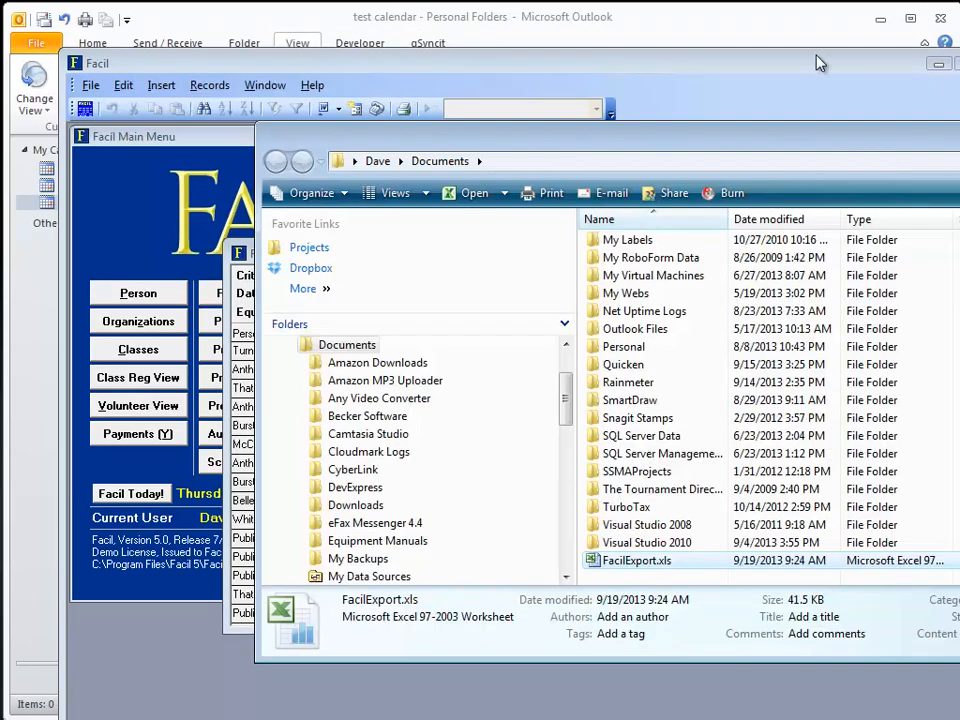
pyautogui.click(407, 20)
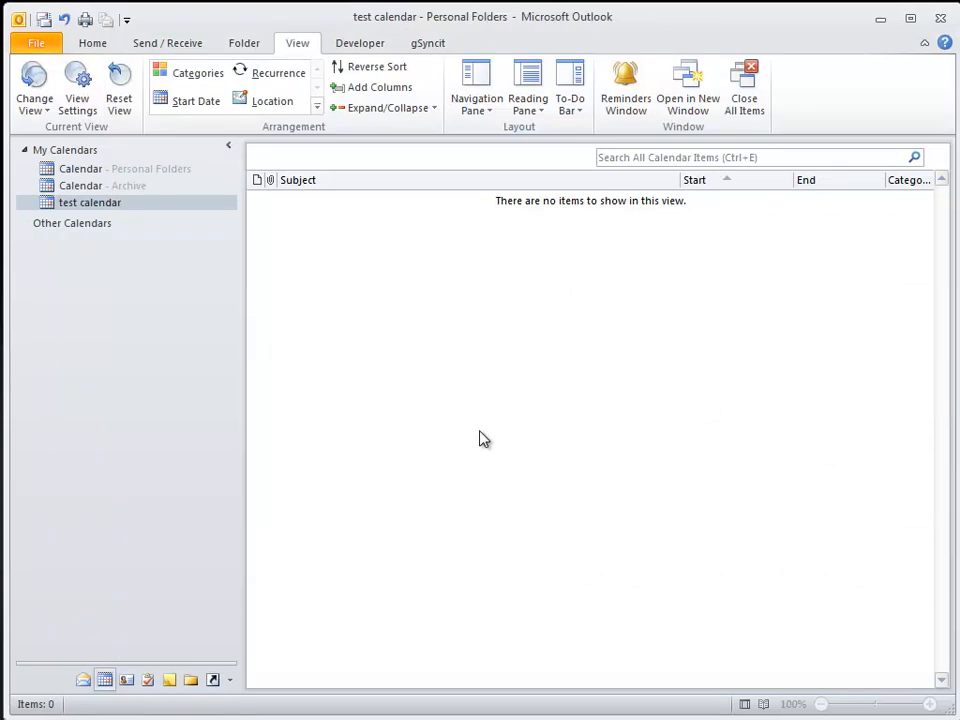
# Step: Start the Import and Export Wizard with the action Import from another program or file
pyautogui.click(24, 48)
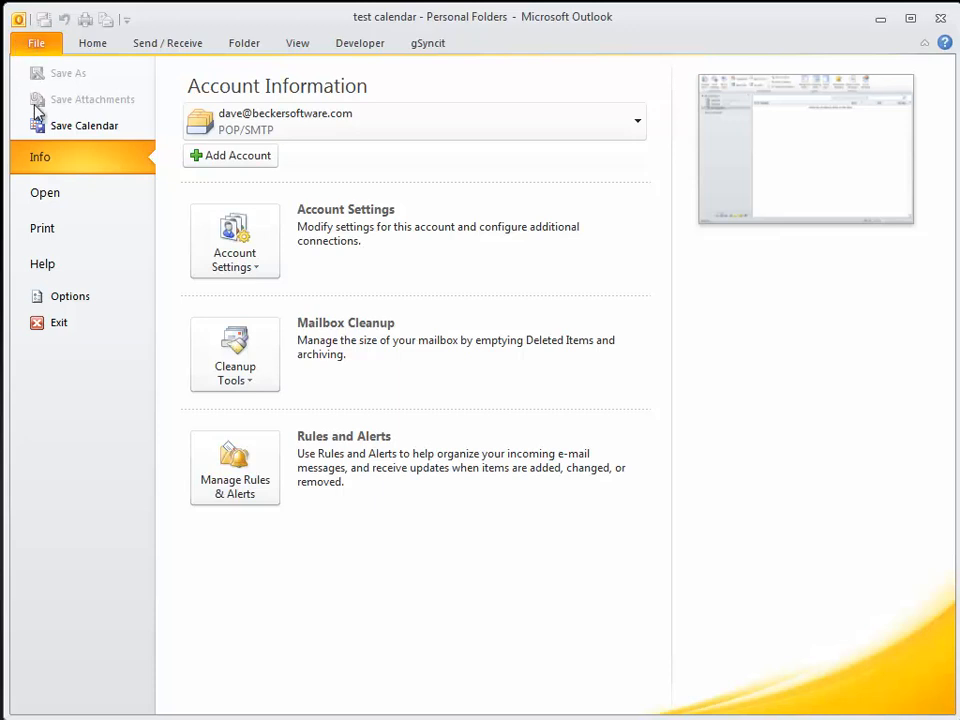
pyautogui.click(58, 197)
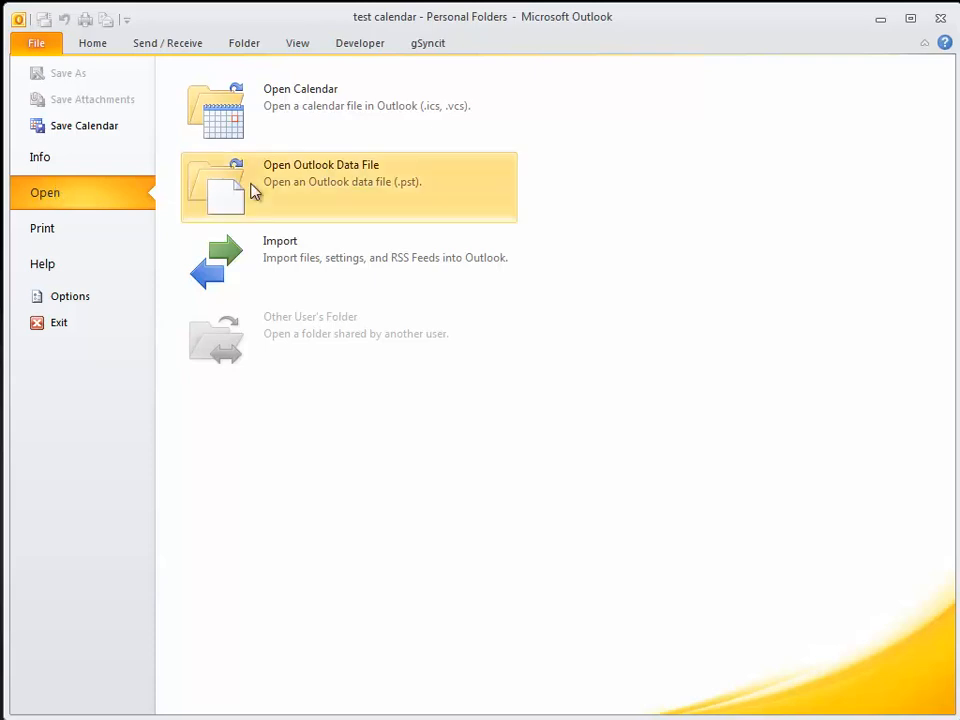
pyautogui.click(268, 247)
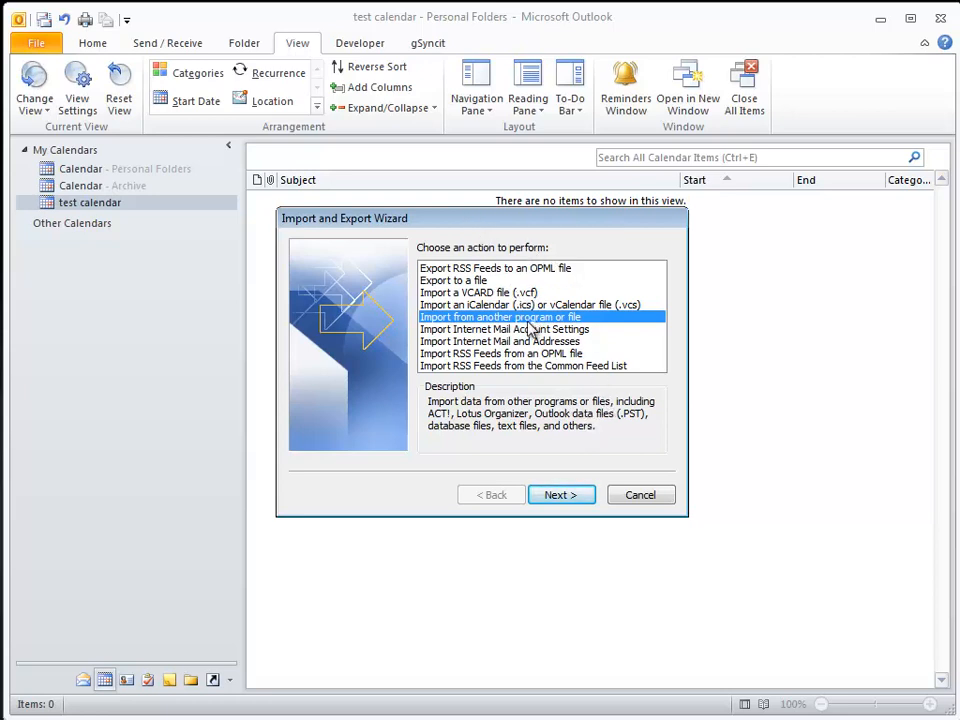
pyautogui.click(584, 497)
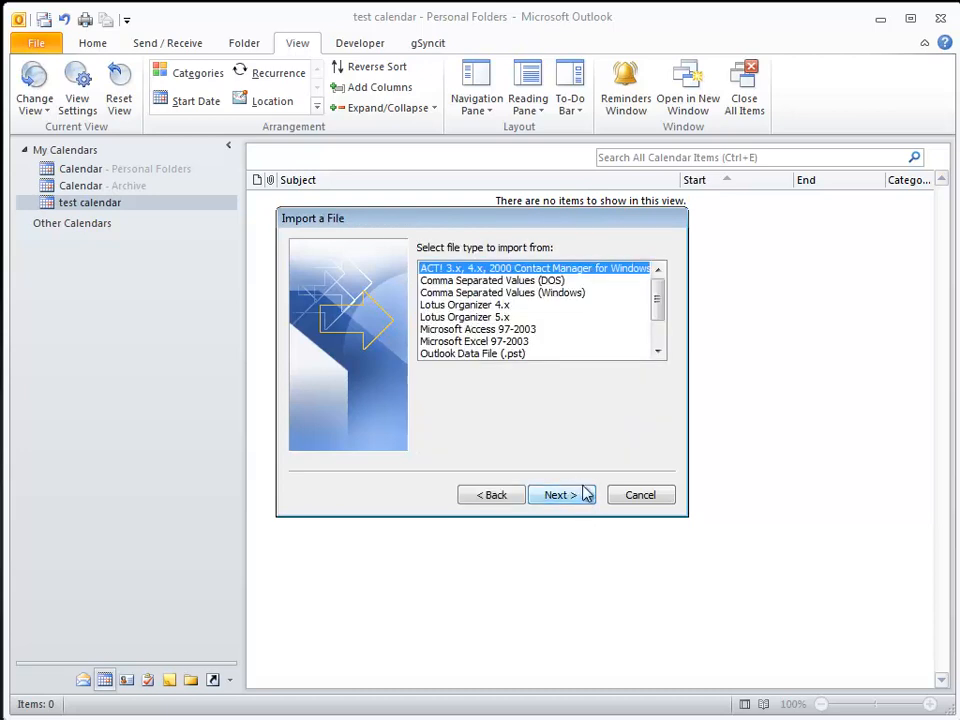
# Step: Set the import type to Microsoft Excel 97-2003 and exclude duplicate items when importing FacilExport.xls
pyautogui.click(498, 343)
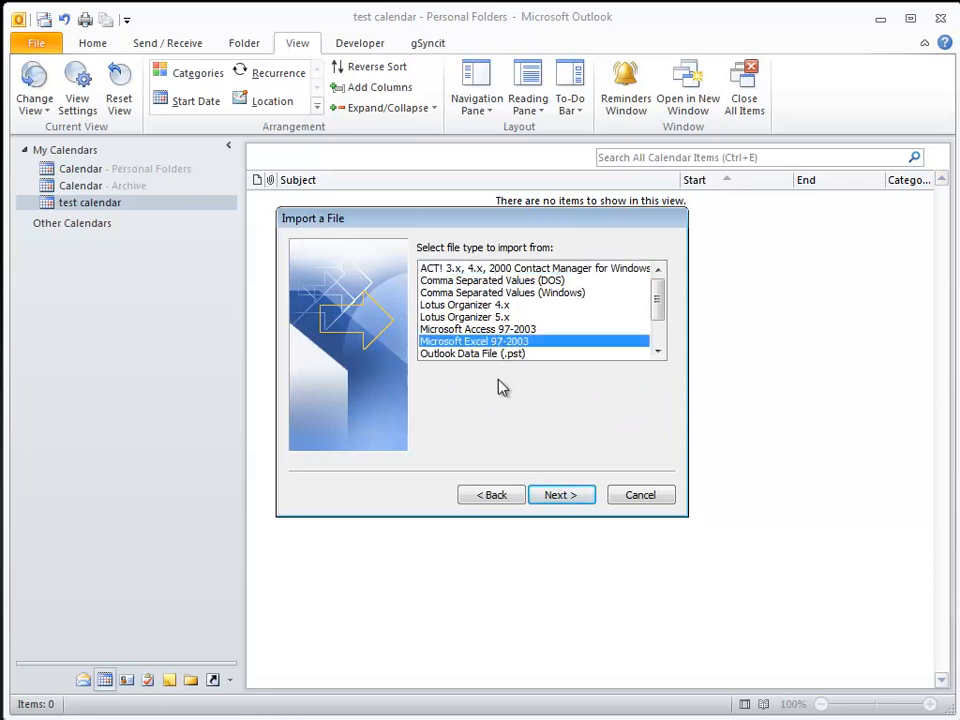
pyautogui.click(562, 495)
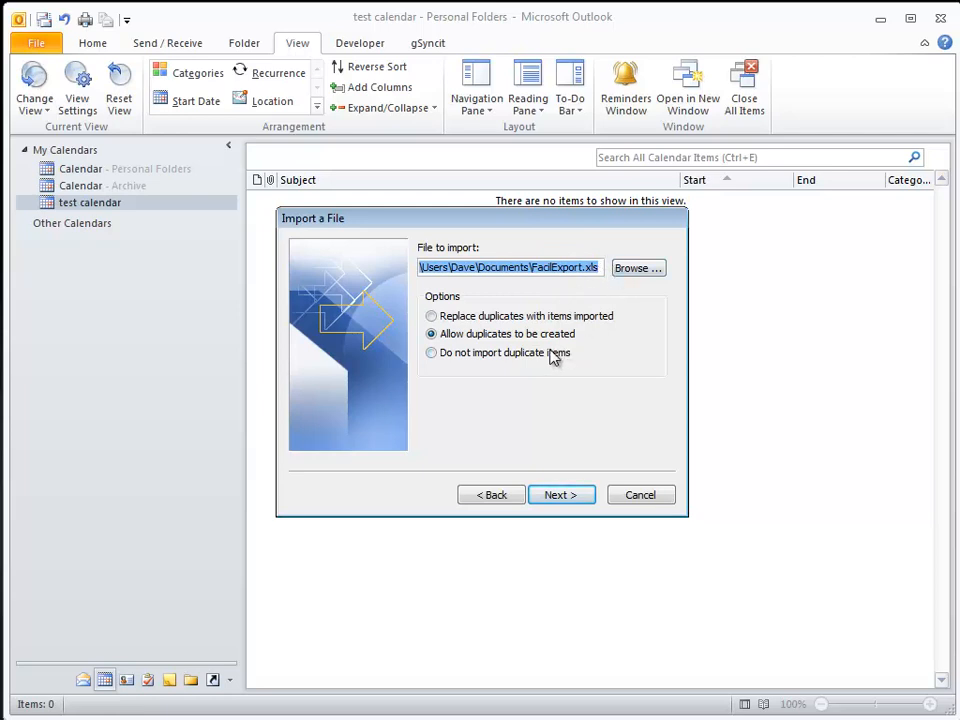
pyautogui.click(492, 360)
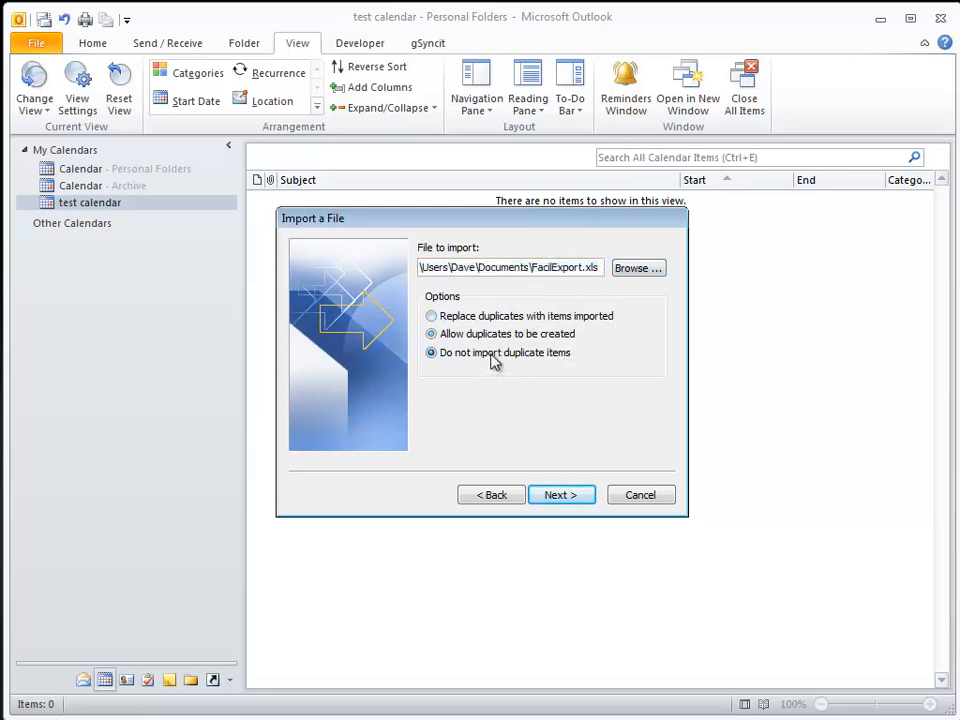
pyautogui.click(562, 495)
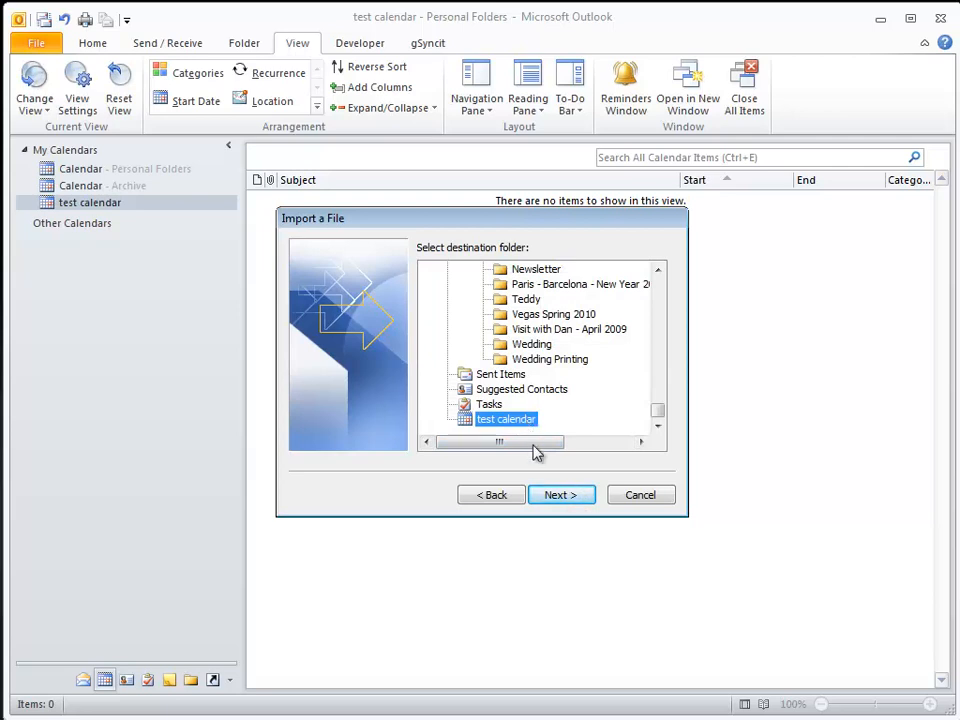
# Step: Map the ProjectTitle column to the Subject field and import the _Temp range into the test calendar folder
pyautogui.click(559, 500)
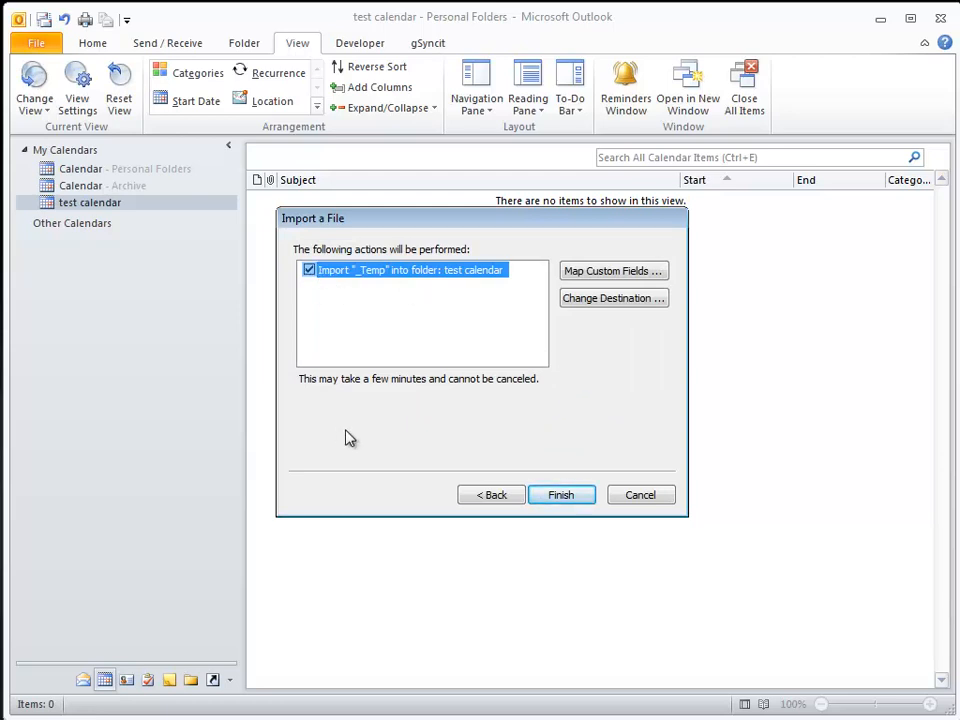
pyautogui.click(608, 278)
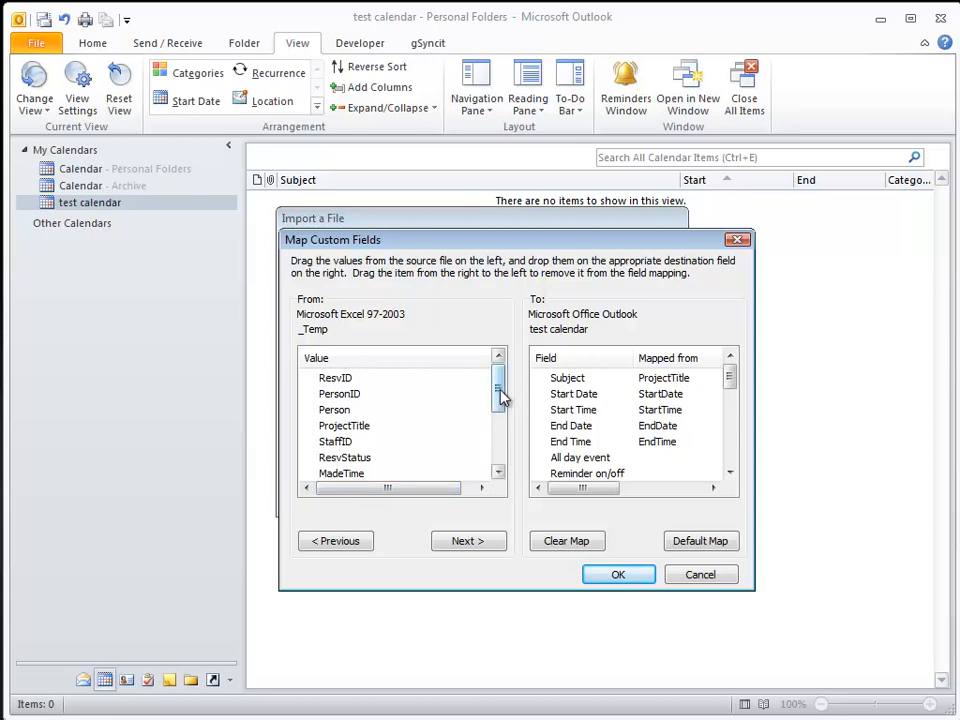
pyautogui.moveTo(499, 381)
pyautogui.mouseDown()
pyautogui.moveTo(498, 466)
pyautogui.moveTo(498, 393)
pyautogui.moveTo(499, 456)
pyautogui.moveTo(487, 379)
pyautogui.mouseUp()
pyautogui.moveTo(498, 393)
pyautogui.mouseDown()
pyautogui.moveTo(497, 446)
pyautogui.moveTo(490, 397)
pyautogui.mouseUp()
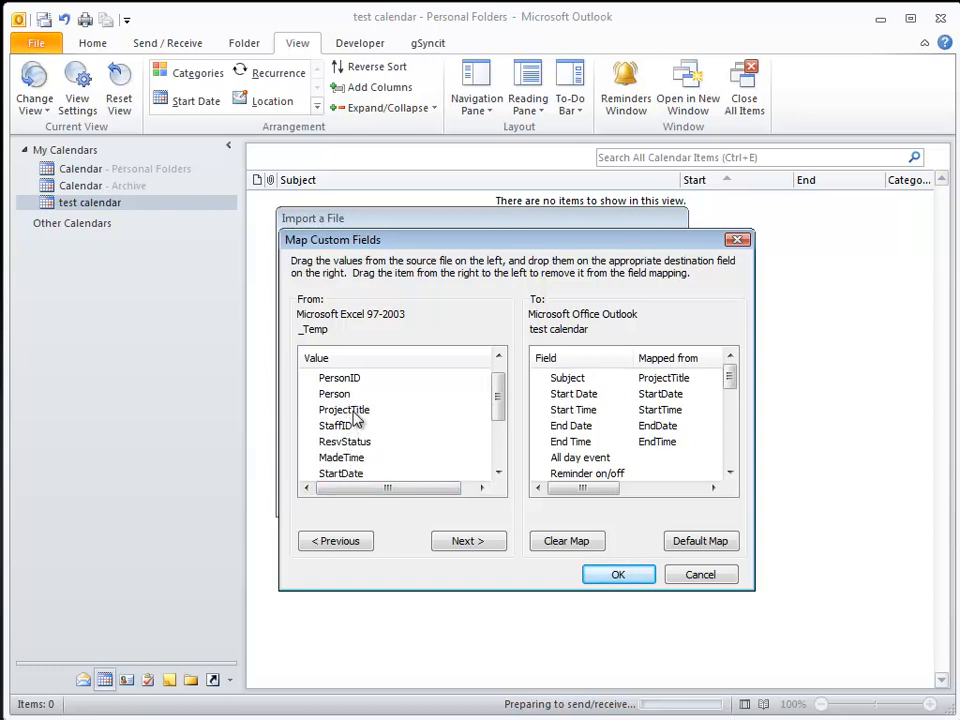
pyautogui.moveTo(353, 412); pyautogui.dragTo(570, 385)
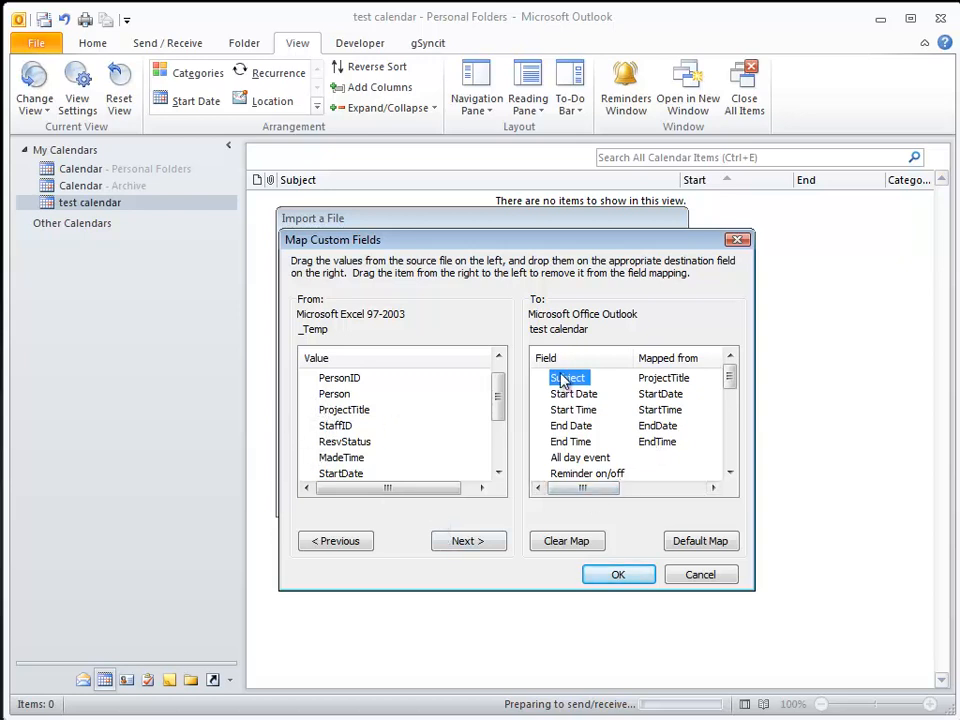
pyautogui.click(615, 580)
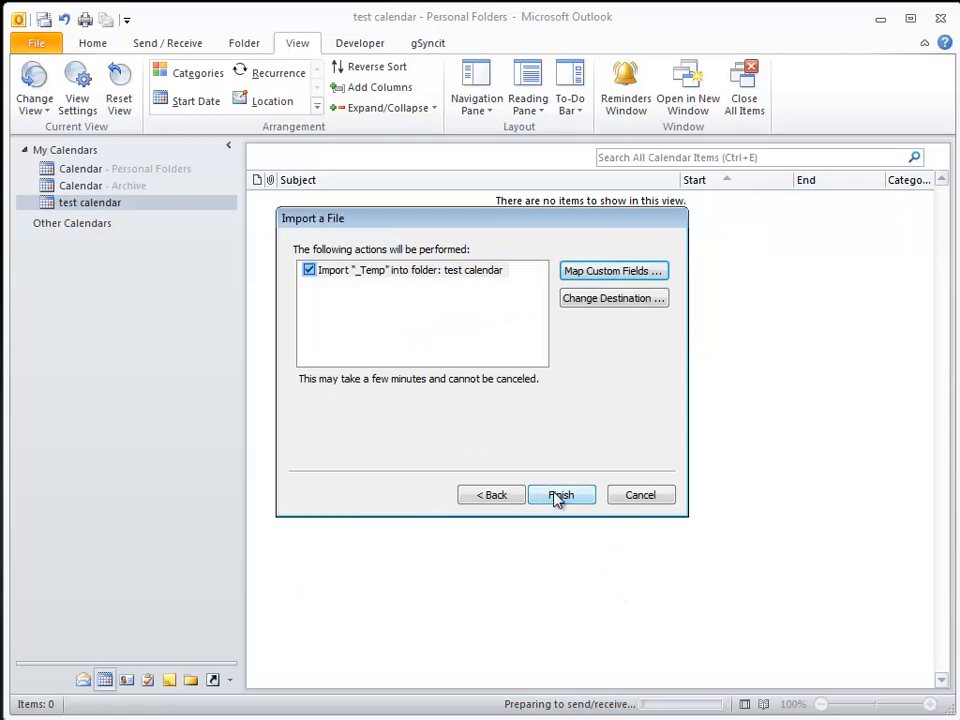
pyautogui.click(558, 497)
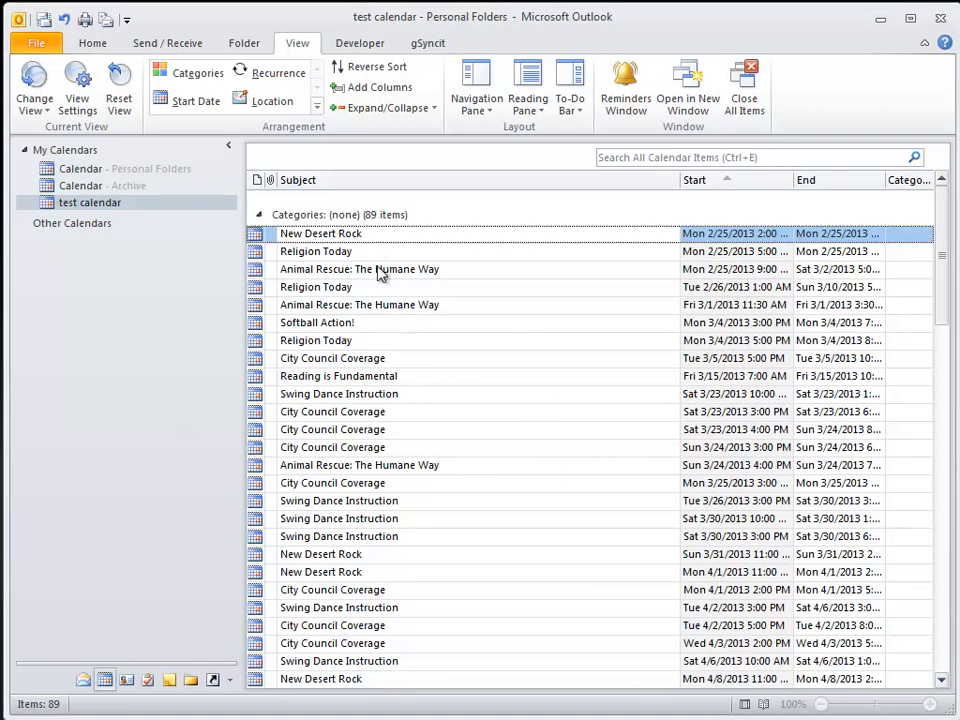
# Step: Fit the Start and End columns to their contents, and change the test calendar to the Calendar view
pyautogui.doubleClick(795, 180)
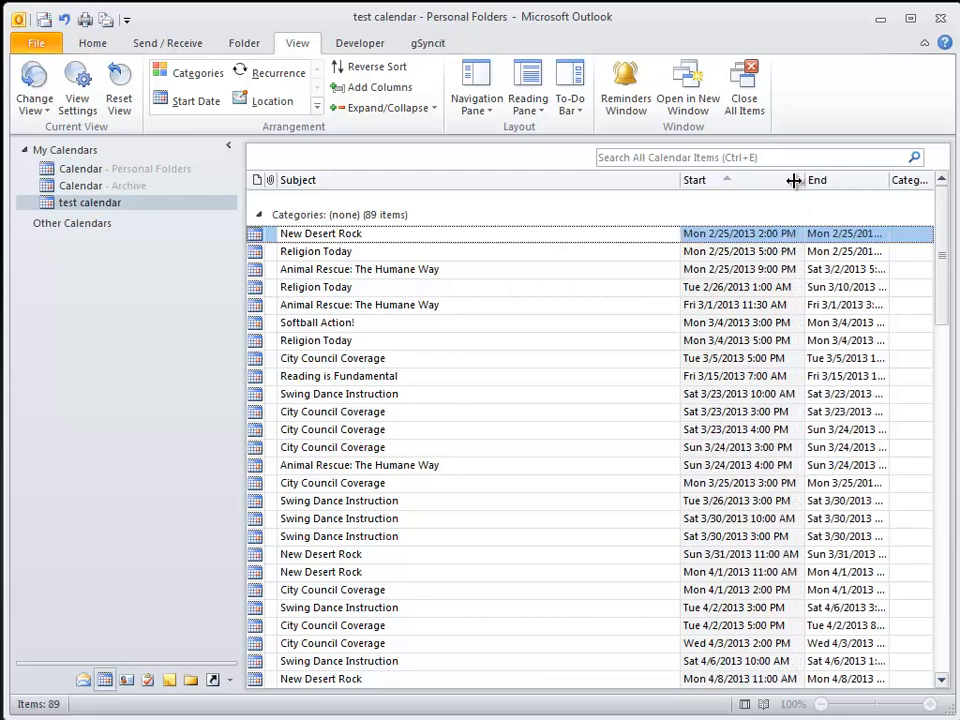
pyautogui.doubleClick(889, 180)
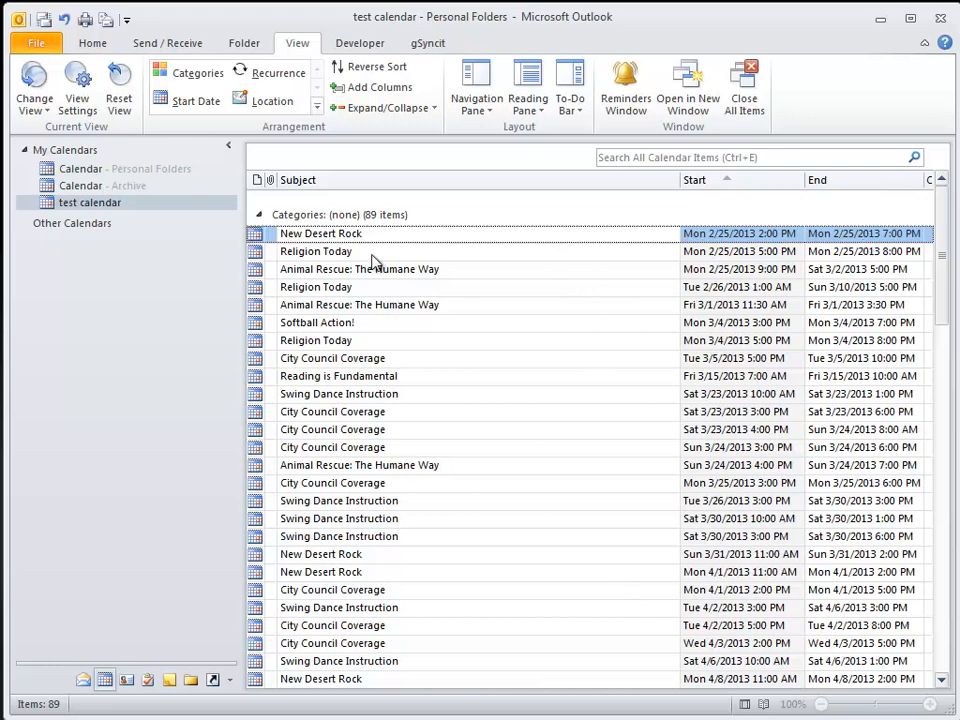
pyautogui.click(38, 84)
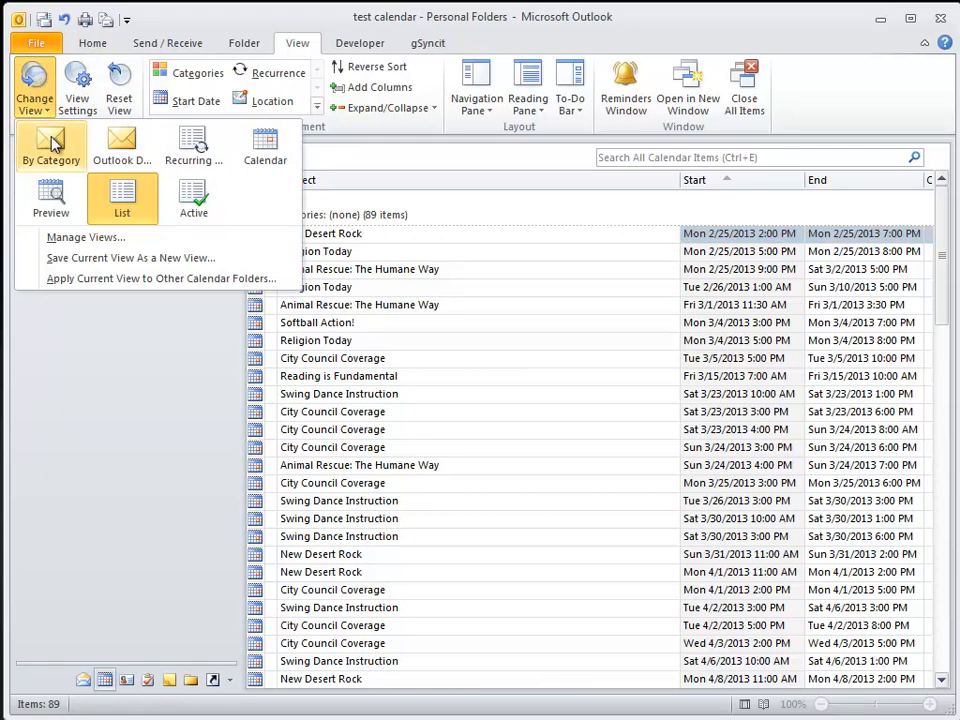
pyautogui.click(265, 150)
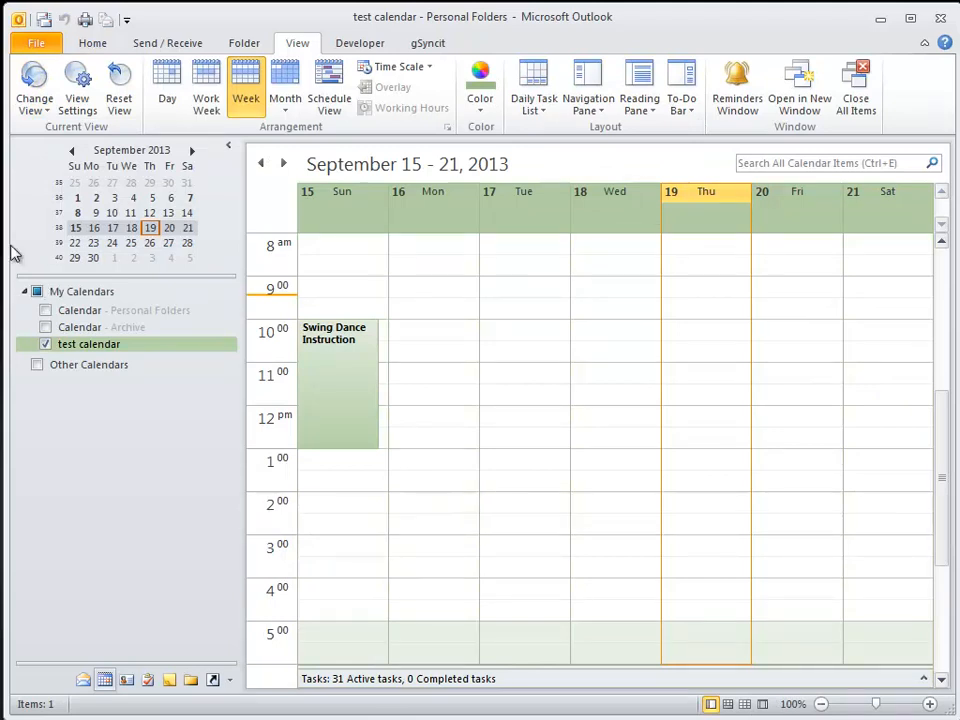
# Step: Review the imported reservations in the weeks of June 30, June 9 and June 16, 2013
pyautogui.click(71, 152)
pyautogui.click(71, 152)
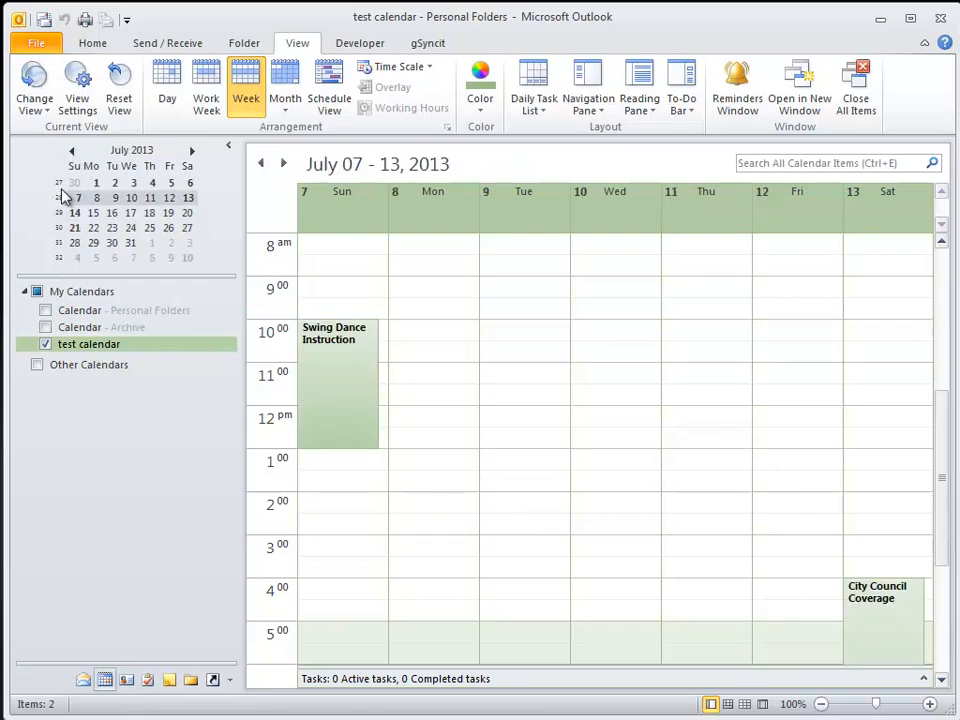
pyautogui.click(47, 184)
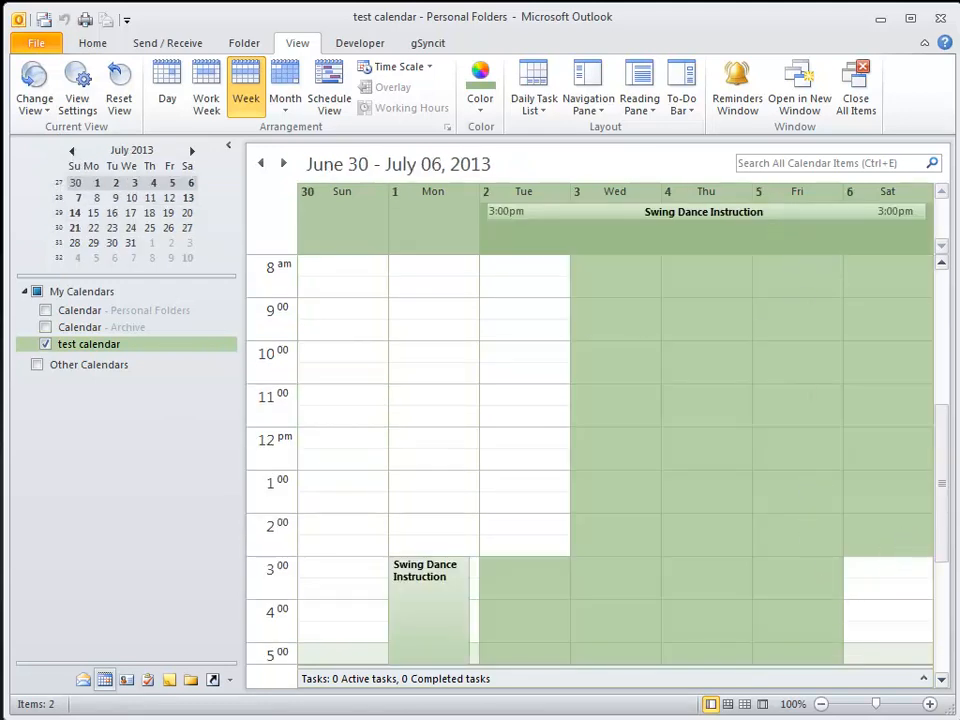
pyautogui.moveTo(943, 476); pyautogui.dragTo(921, 321)
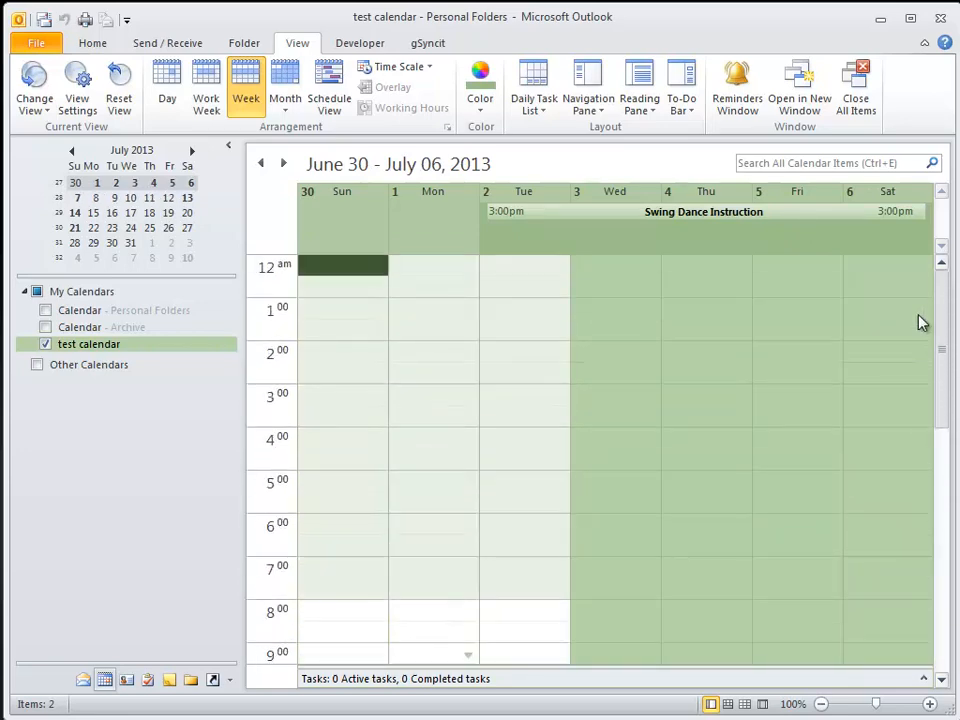
pyautogui.click(71, 151)
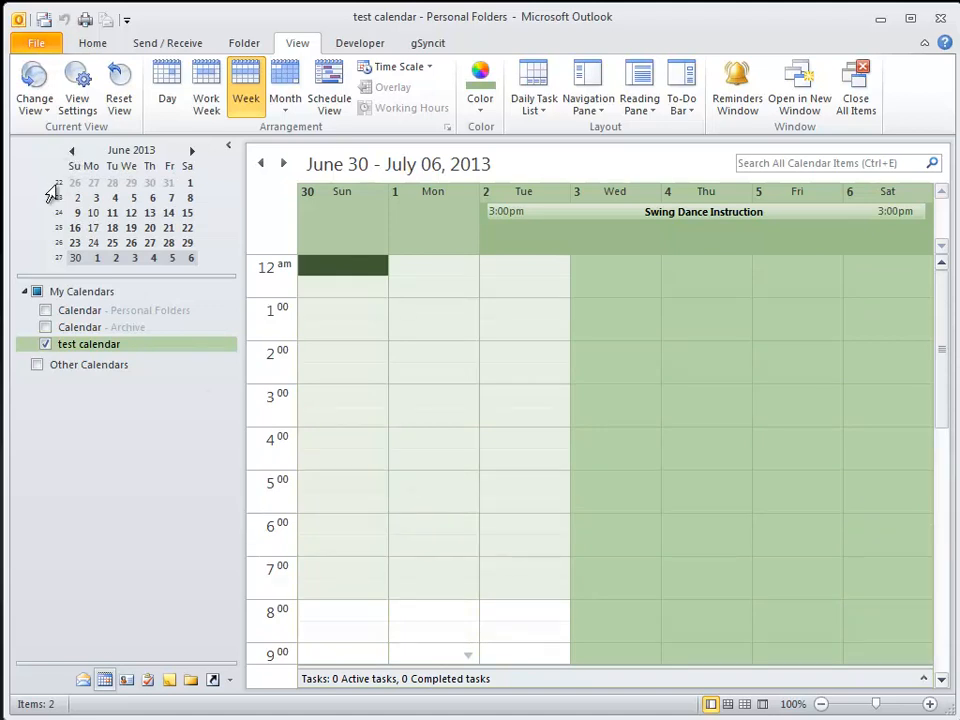
pyautogui.click(52, 219)
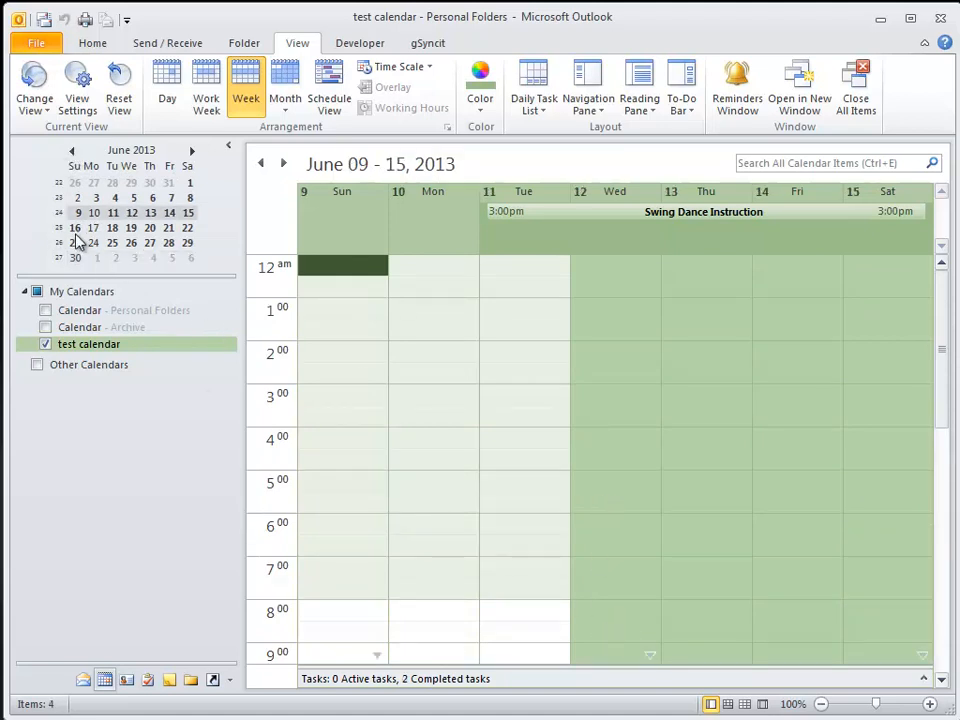
pyautogui.click(46, 228)
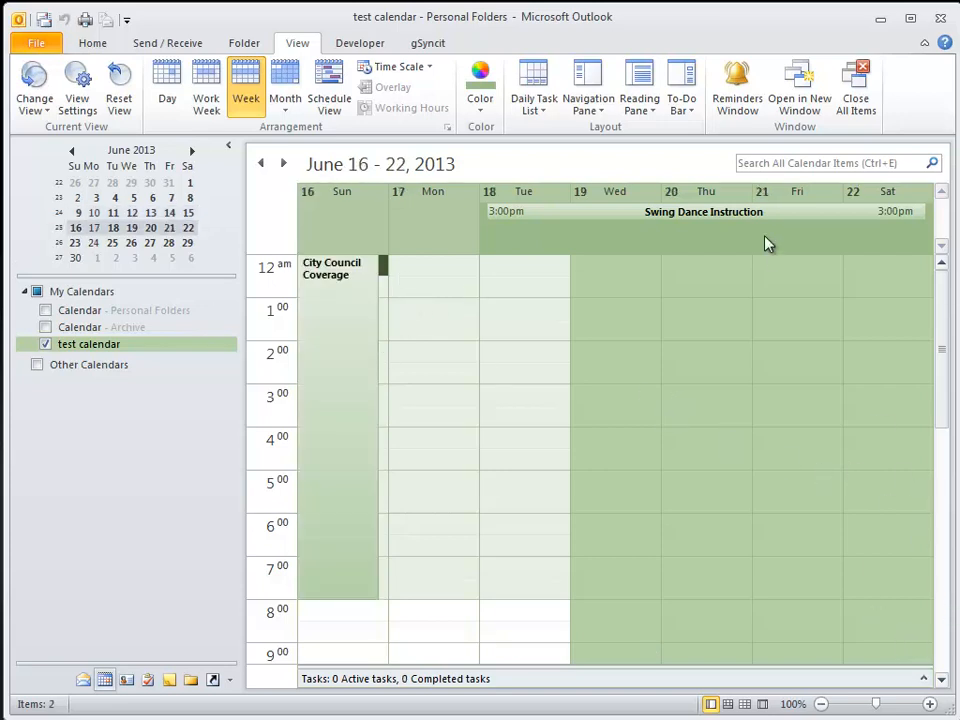
# Step: Open the City Council Coverage appointment on Sunday, June 16 to check its start and end times, and close it
pyautogui.moveTo(945, 296); pyautogui.dragTo(936, 240)
pyautogui.click(341, 266)
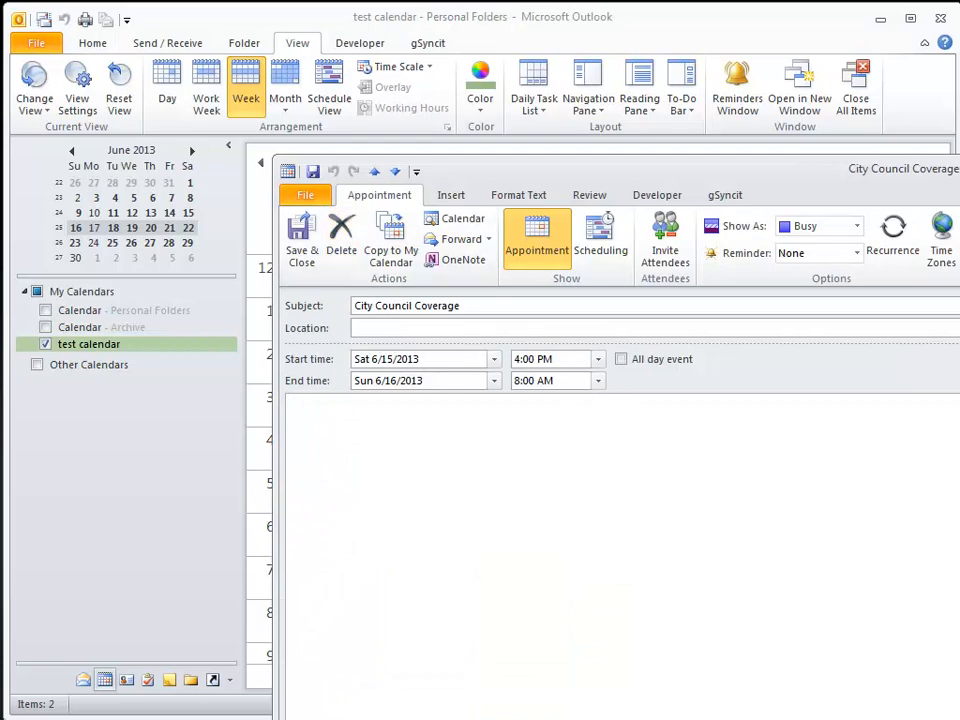
pyautogui.click(958, 168)
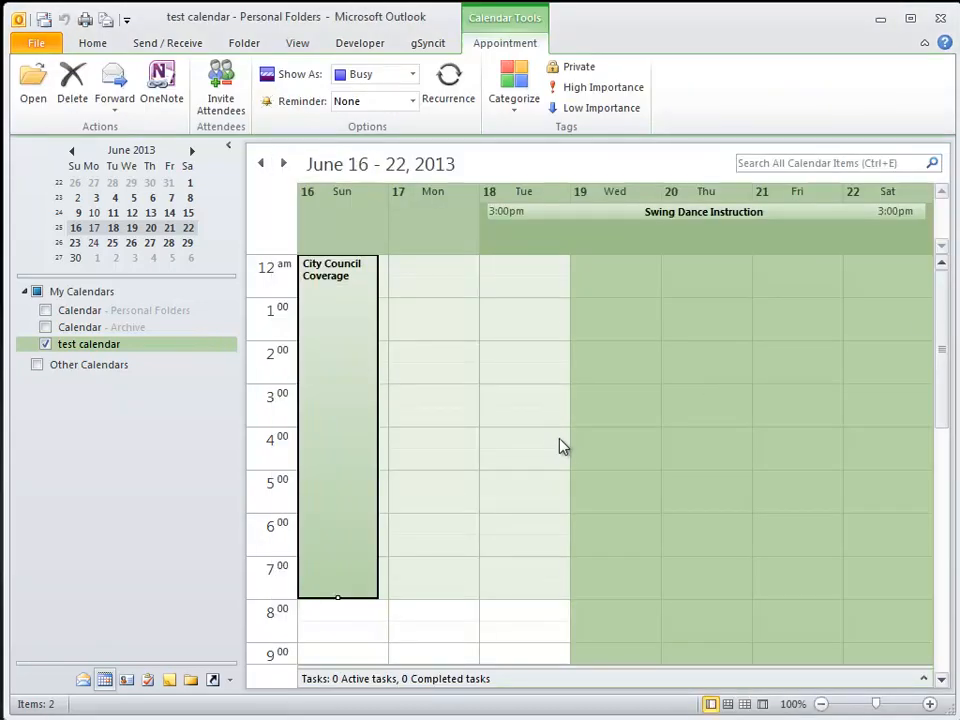